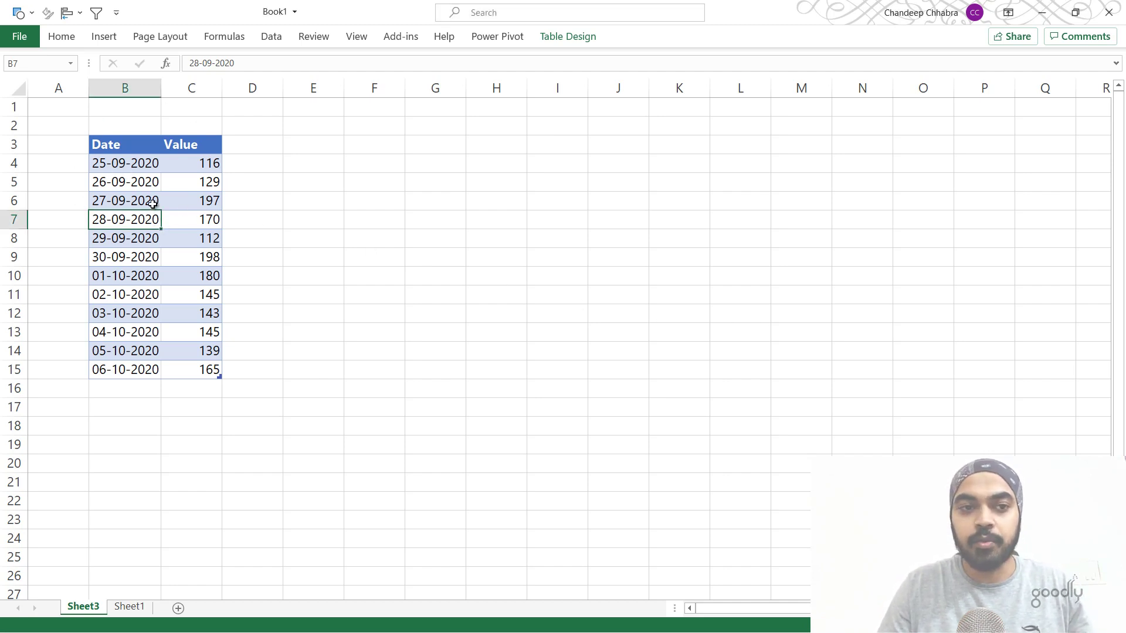
Step: Load the Date/Value table into Power Query from Data > From Table/Range as query Data
{"action": "left_click", "coordinate": [268, 36]}
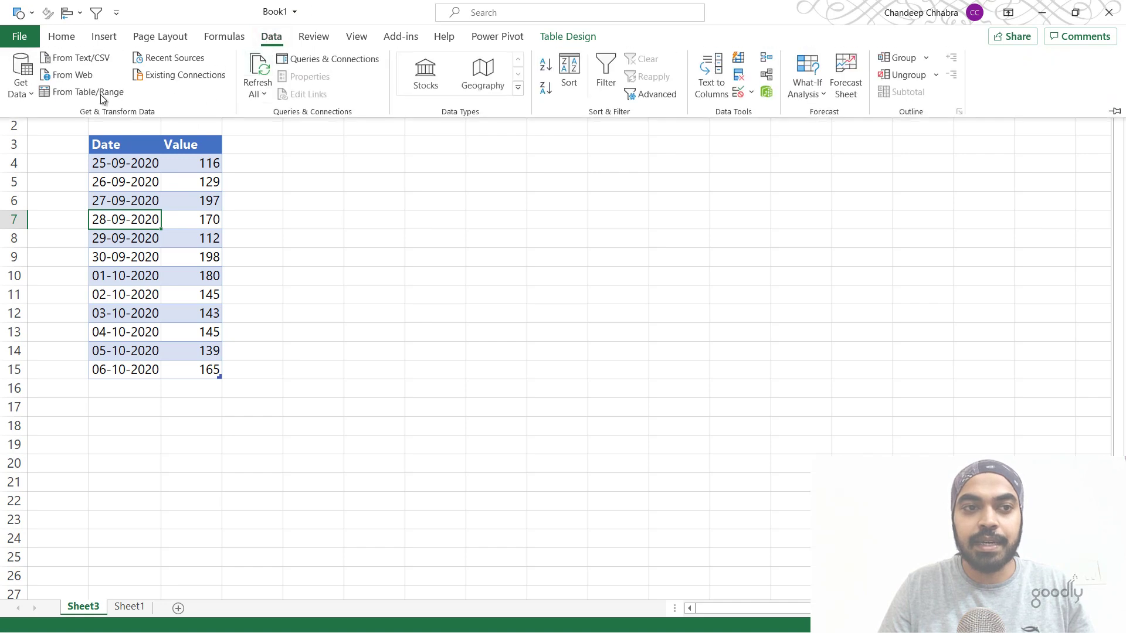
{"action": "left_click", "coordinate": [79, 92]}
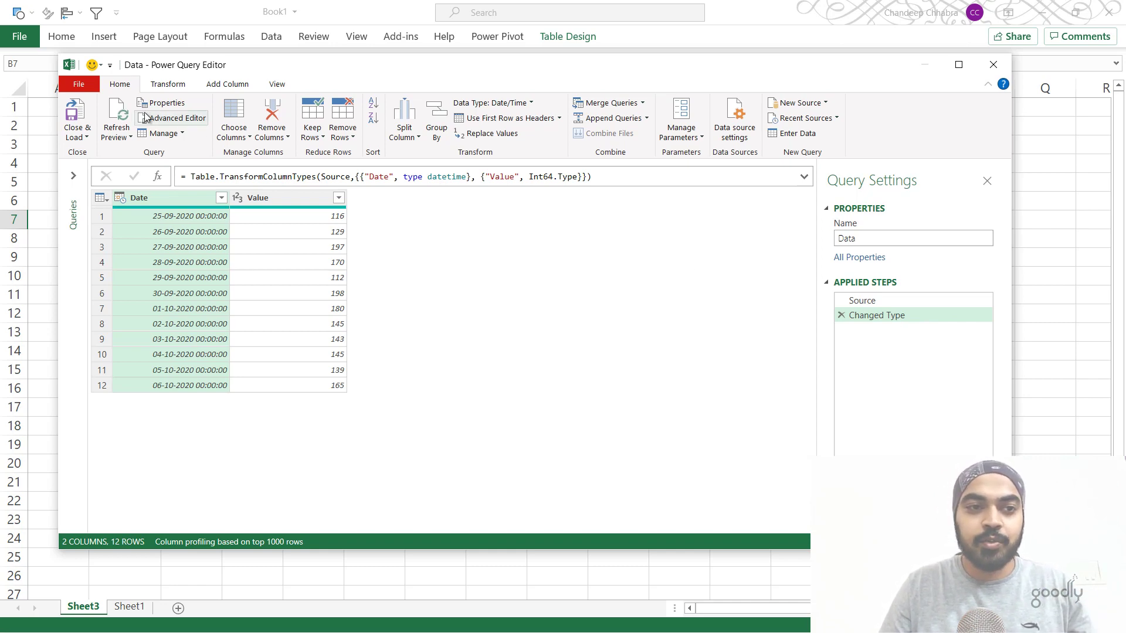
Step: Set global Query Options to never detect column types and headers for unstructured sources
{"action": "left_click", "coordinate": [79, 85]}
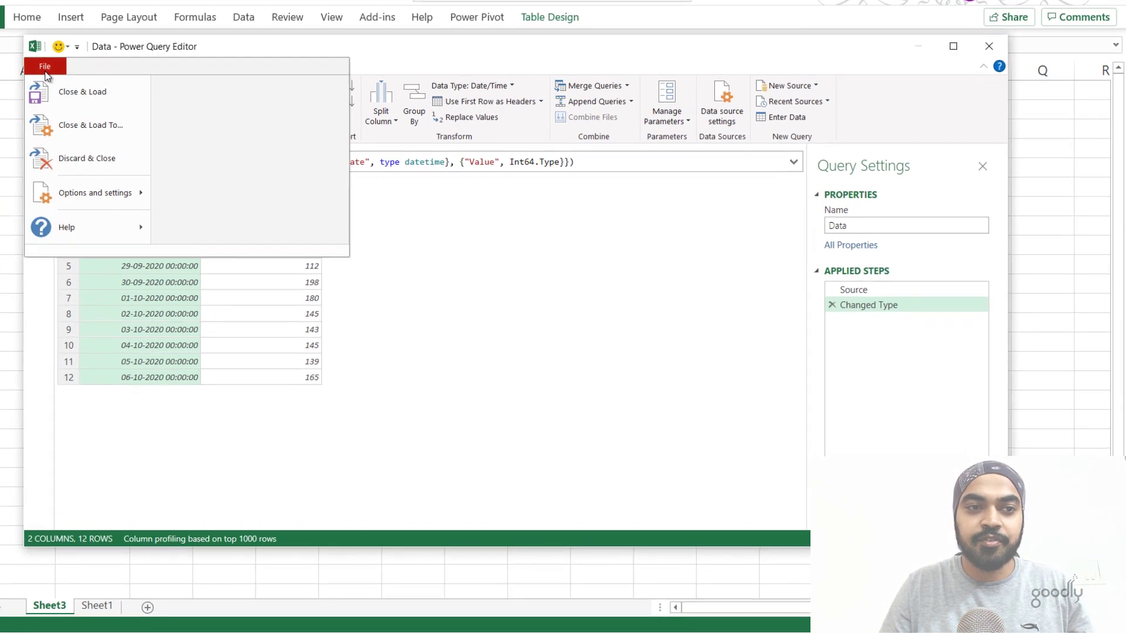
{"action": "mouse_move", "coordinate": [80, 201]}
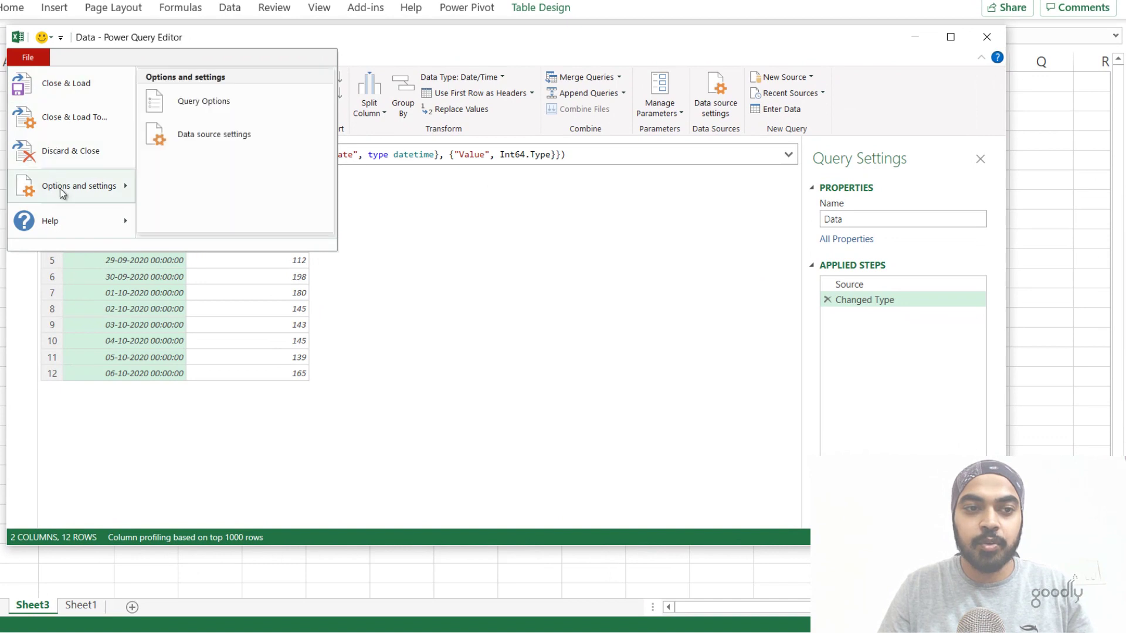
{"action": "left_click", "coordinate": [200, 103]}
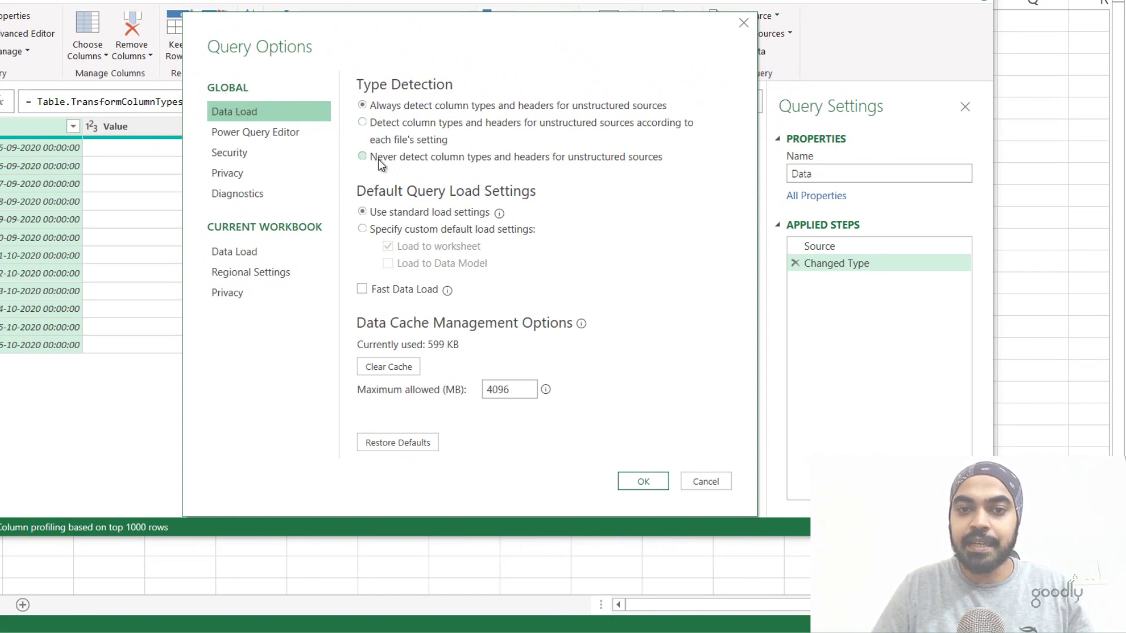
{"action": "left_click", "coordinate": [417, 163]}
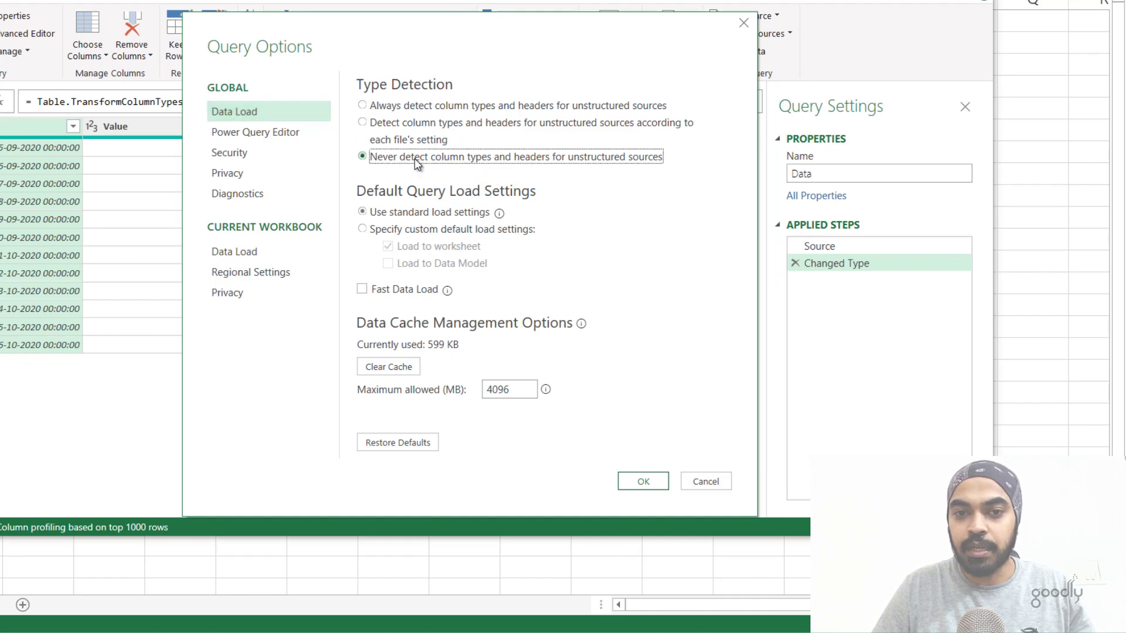
{"action": "left_click", "coordinate": [231, 252]}
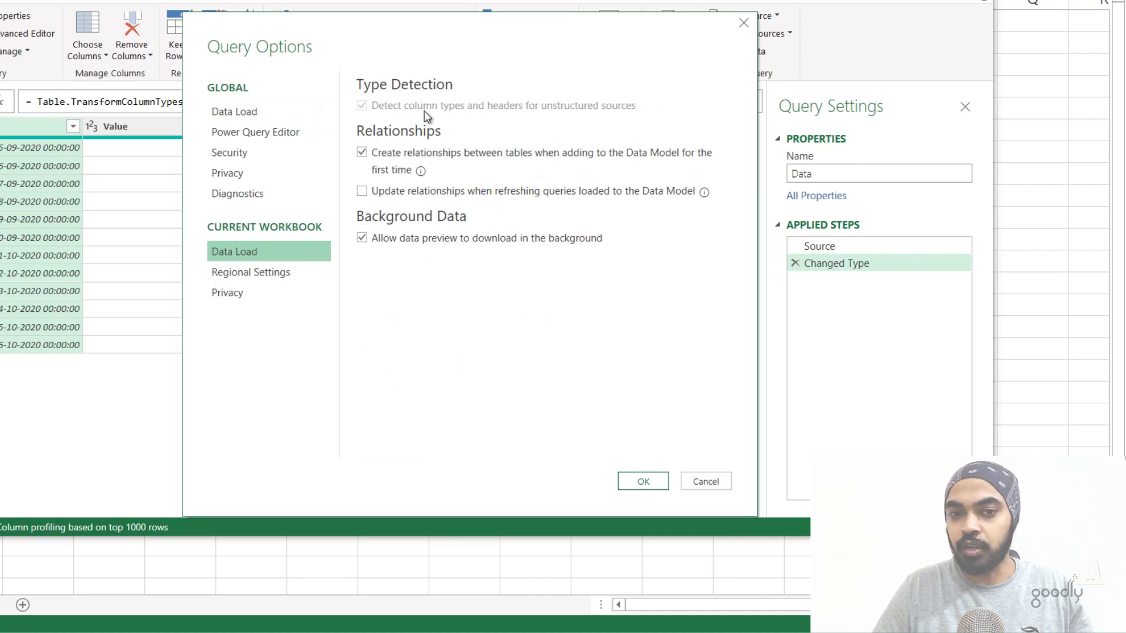
{"action": "left_click", "coordinate": [643, 481]}
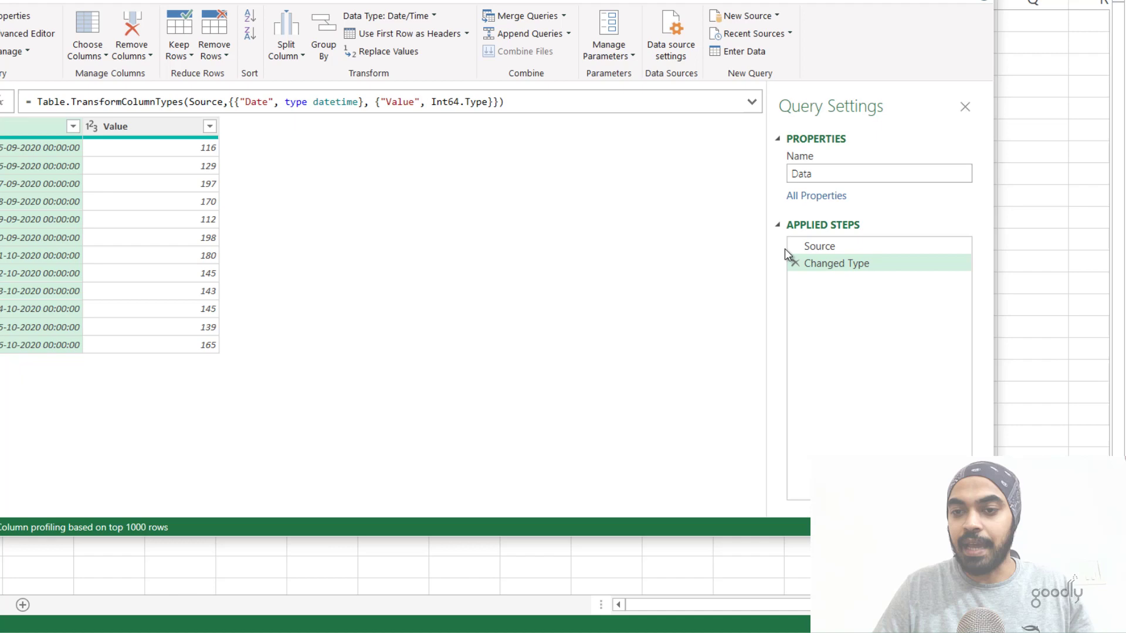
Step: Delete the Changed Type step, close the editor and discard the query
{"action": "left_click", "coordinate": [795, 264]}
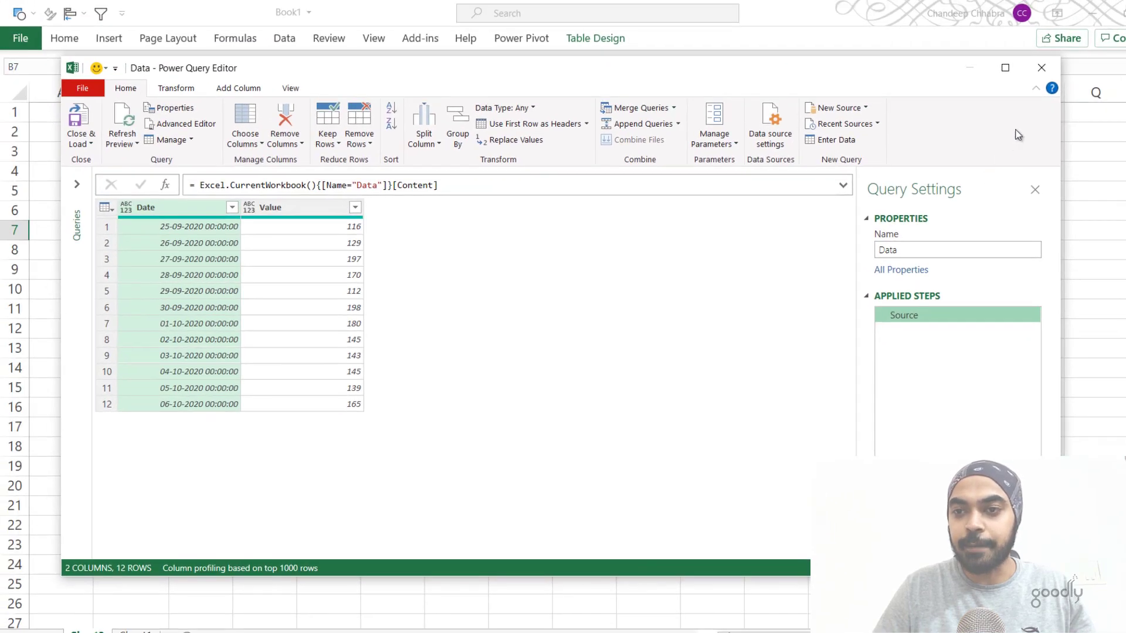
{"action": "left_click", "coordinate": [1046, 73]}
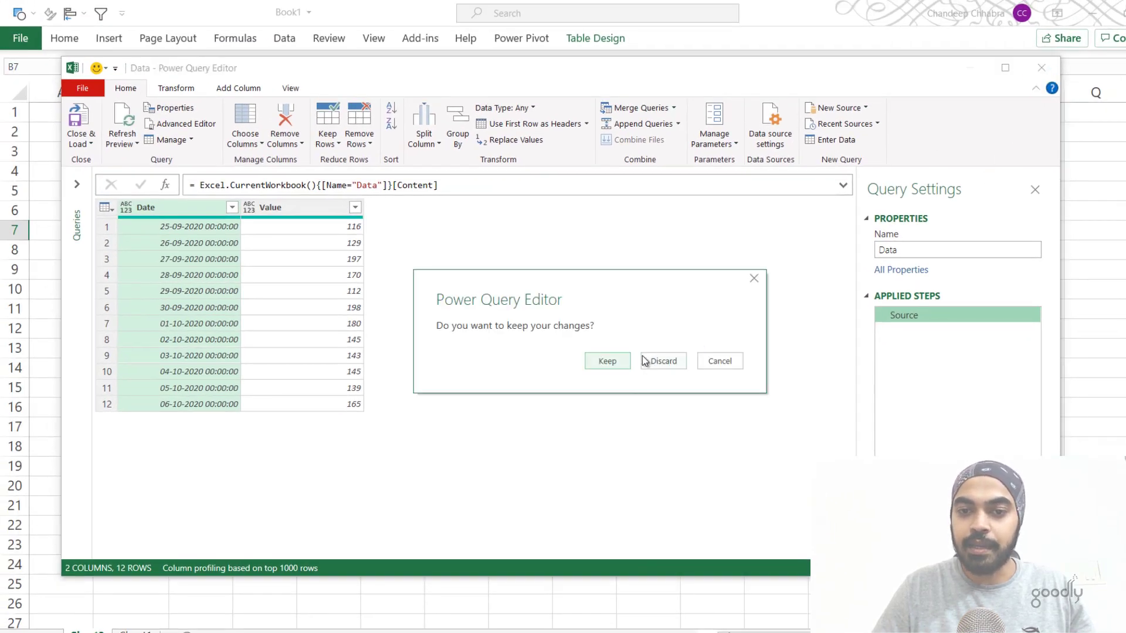
{"action": "left_click", "coordinate": [651, 361]}
Step: Reload the Date/Value table into Power Query with From Table/Range, giving only a Source step
{"action": "left_click", "coordinate": [142, 190]}
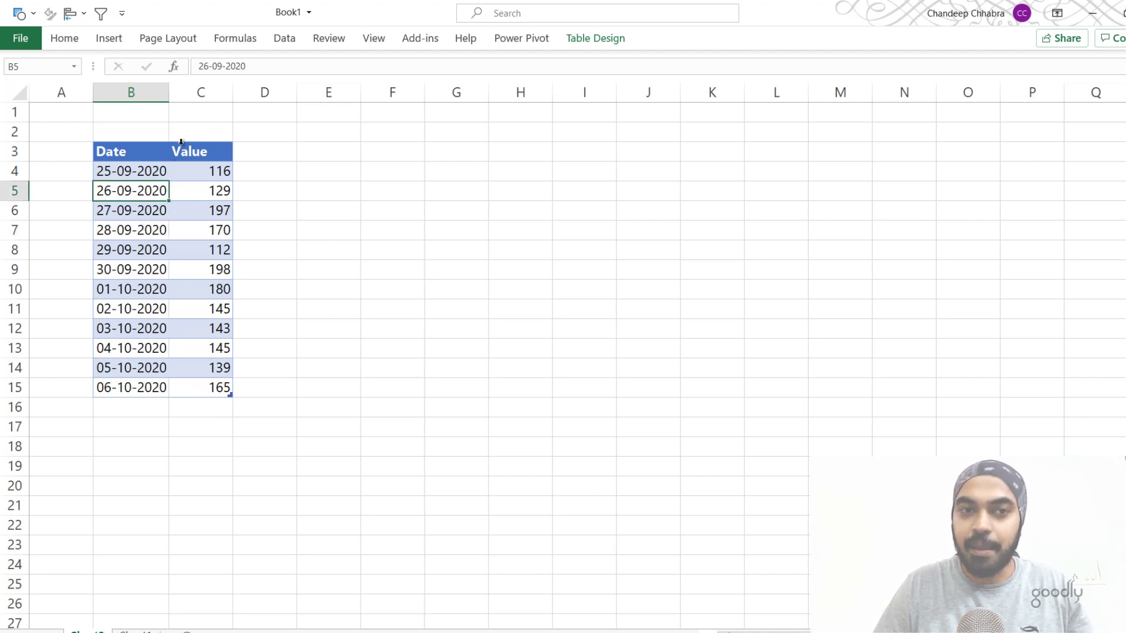
{"action": "left_click", "coordinate": [284, 39]}
{"action": "left_click", "coordinate": [110, 97]}
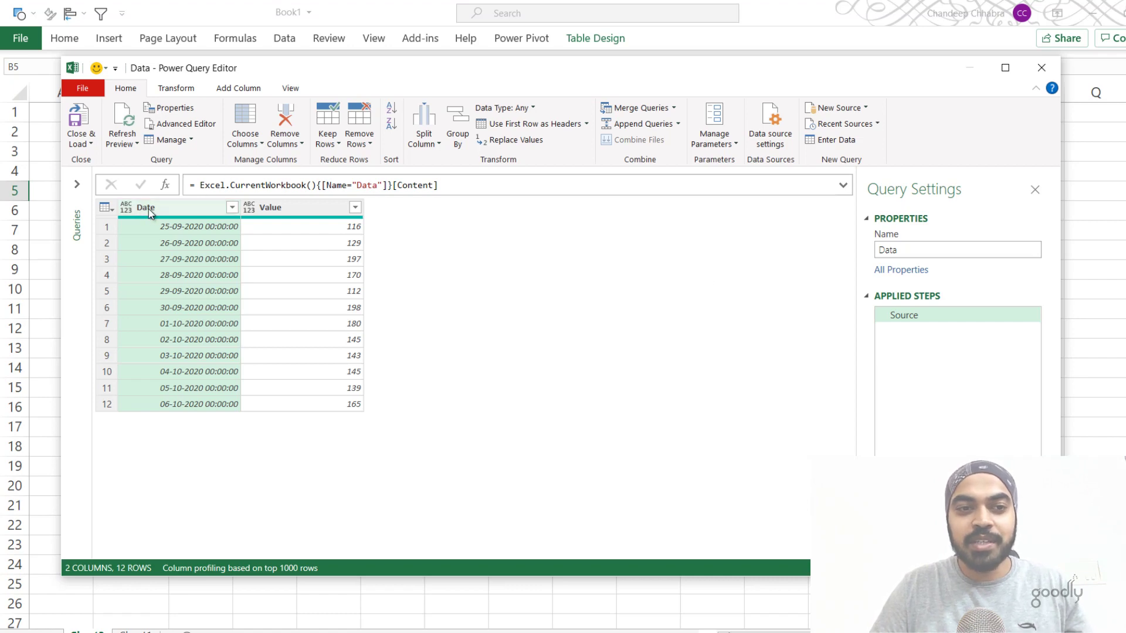
Step: Detect data types for both columns, making Date datetime and Value whole number
{"action": "key", "text": "ctrl+a"}
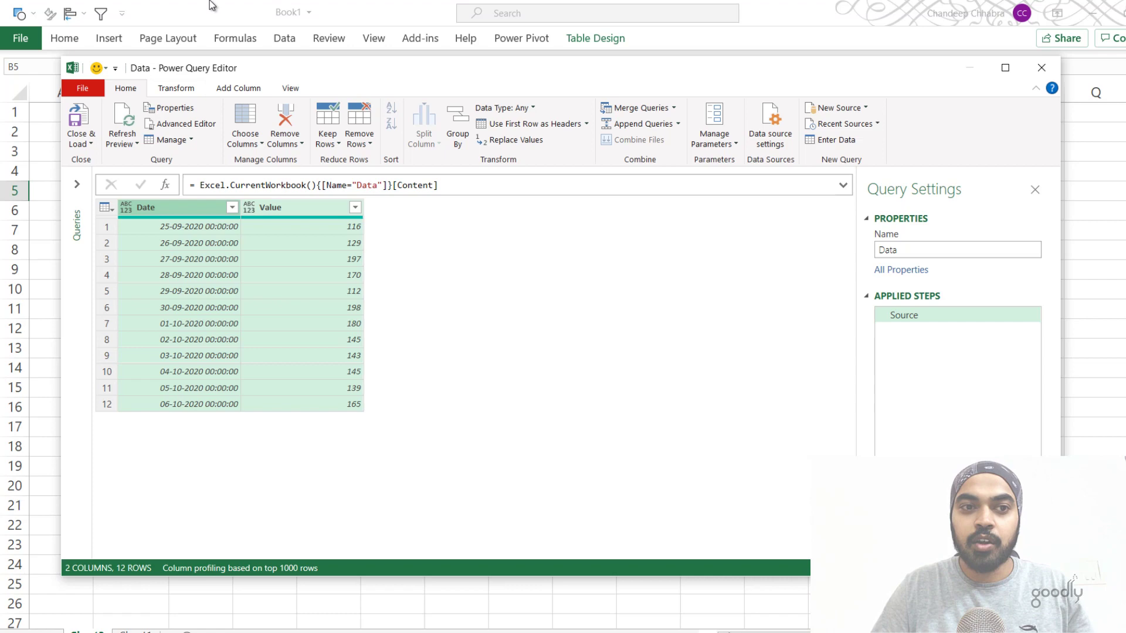
{"action": "left_click", "coordinate": [179, 92]}
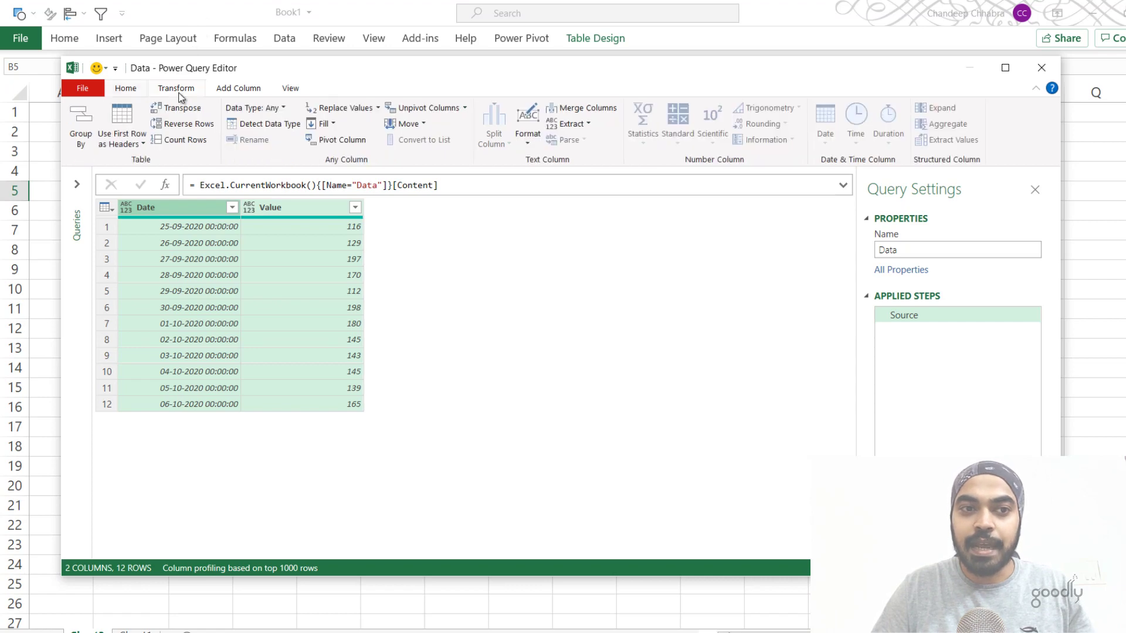
{"action": "left_click", "coordinate": [264, 130]}
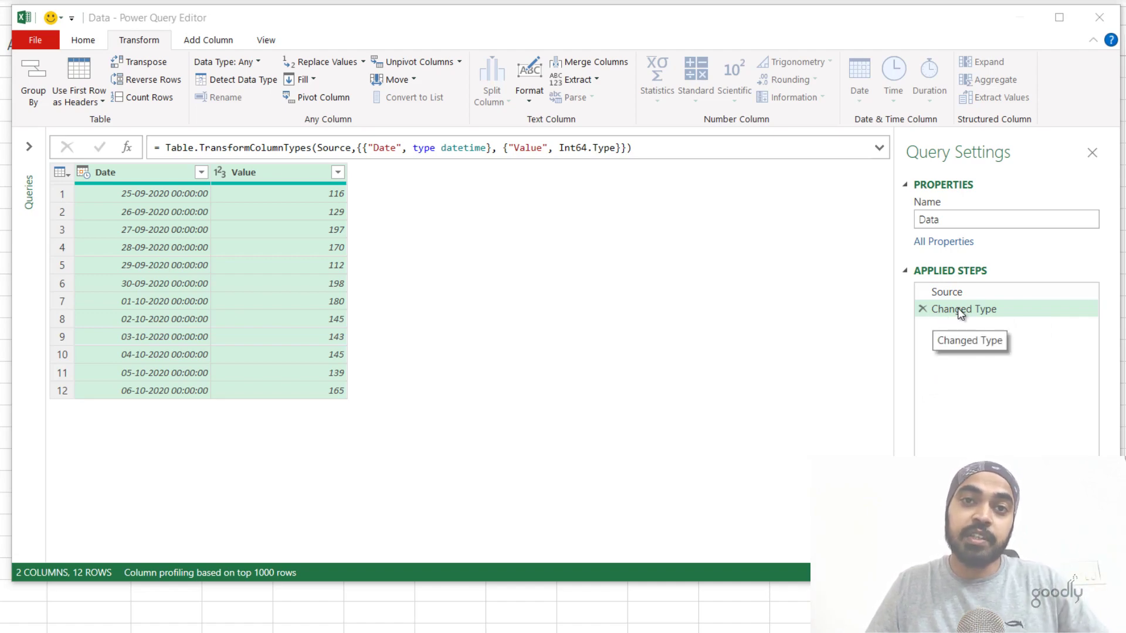
Step: Add a Custom1 step whose formula references Source instead of #"Changed Type"
{"action": "left_click", "coordinate": [128, 148]}
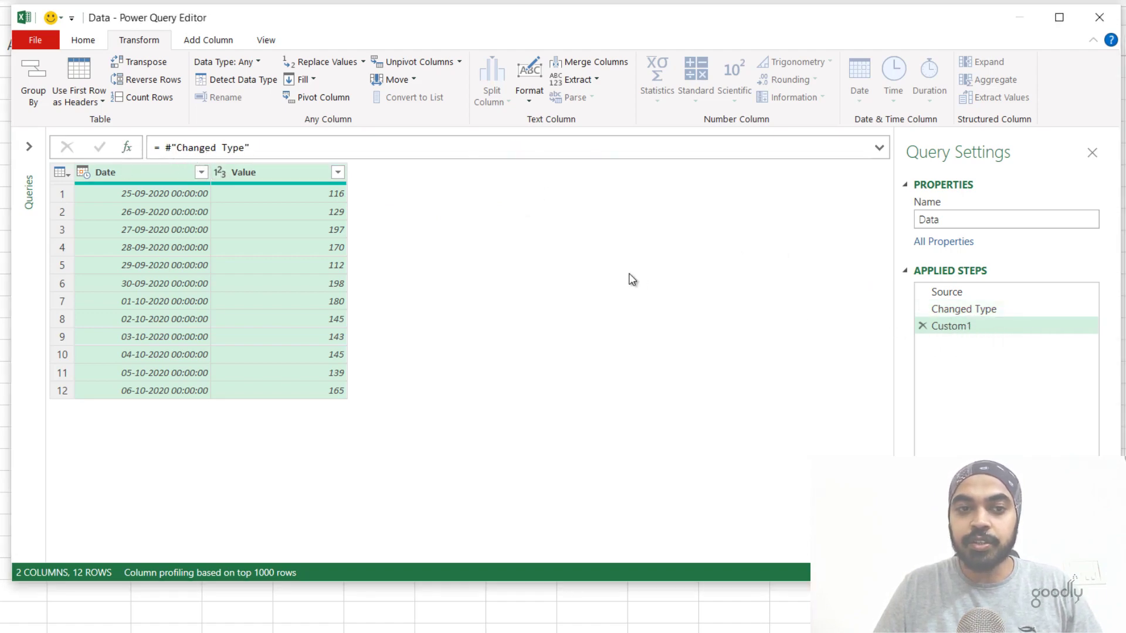
{"action": "left_click_drag", "start_coordinate": [181, 148], "coordinate": [248, 148]}
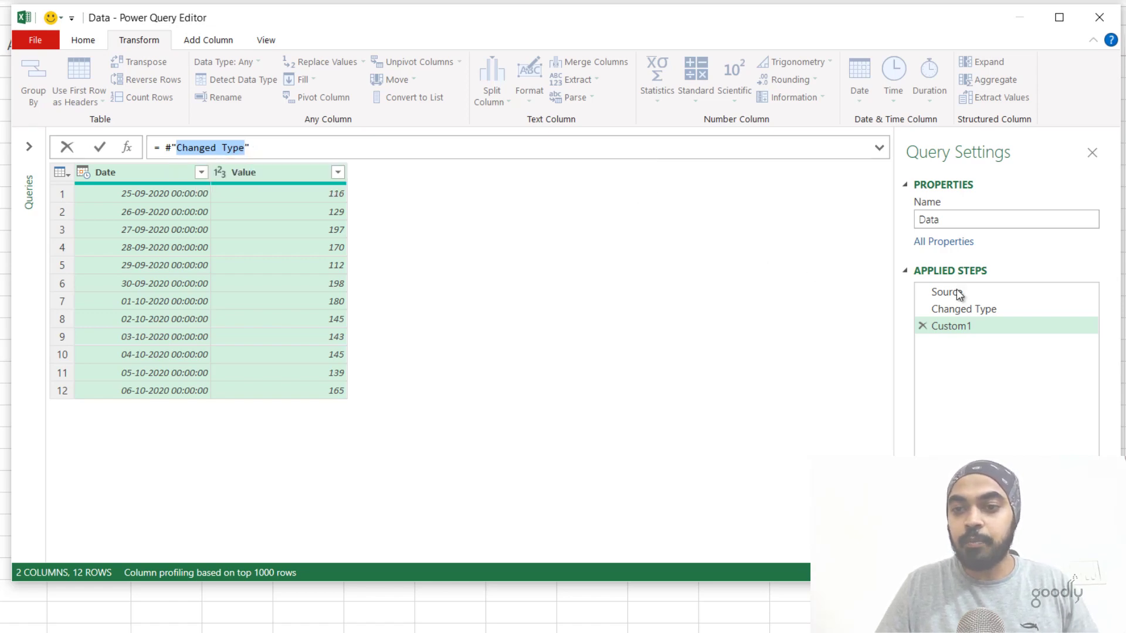
{"action": "left_click", "coordinate": [164, 150]}
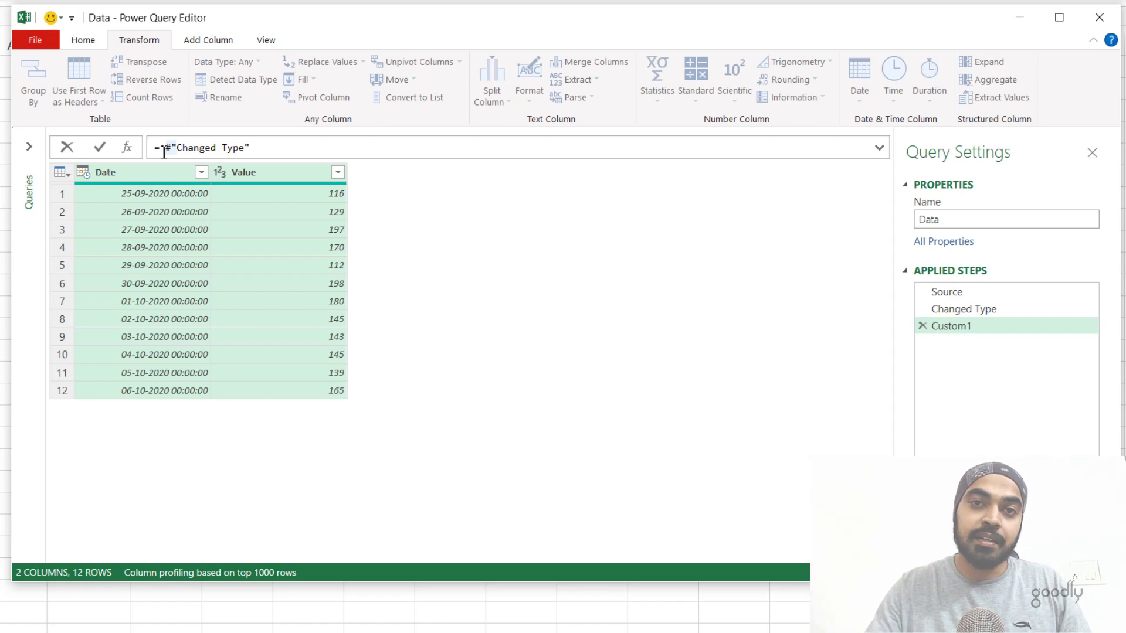
{"action": "key", "text": "shift+Right"}
{"action": "key", "text": "shift+Right"}
{"action": "key", "text": "shift+Right"}
{"action": "key", "text": "shift+Right"}
{"action": "key", "text": "shift+Right"}
{"action": "key", "text": "shift+Right"}
{"action": "key", "text": "shift+Right"}
{"action": "key", "text": "shift+Right"}
{"action": "key", "text": "shift+Right"}
{"action": "key", "text": "shift+Right"}
{"action": "key", "text": "shift+Right"}
{"action": "key", "text": "shift+Right"}
{"action": "key", "text": "shift+Right"}
{"action": "key", "text": "shift+Right"}
{"action": "key", "text": "shift+Right"}
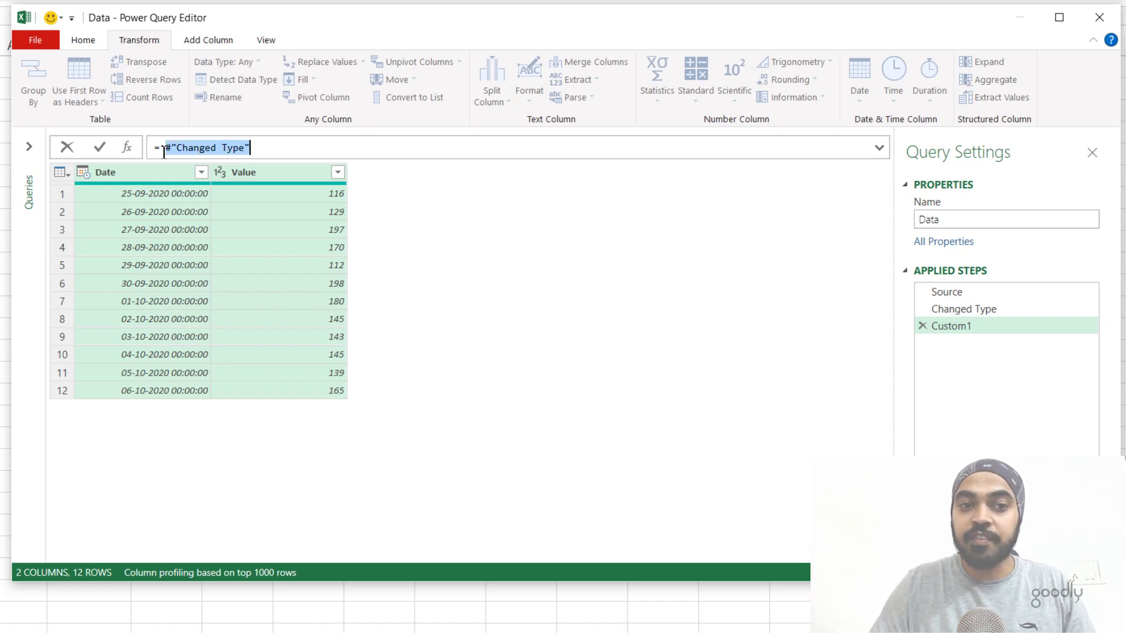
{"action": "type", "text": "Source"}
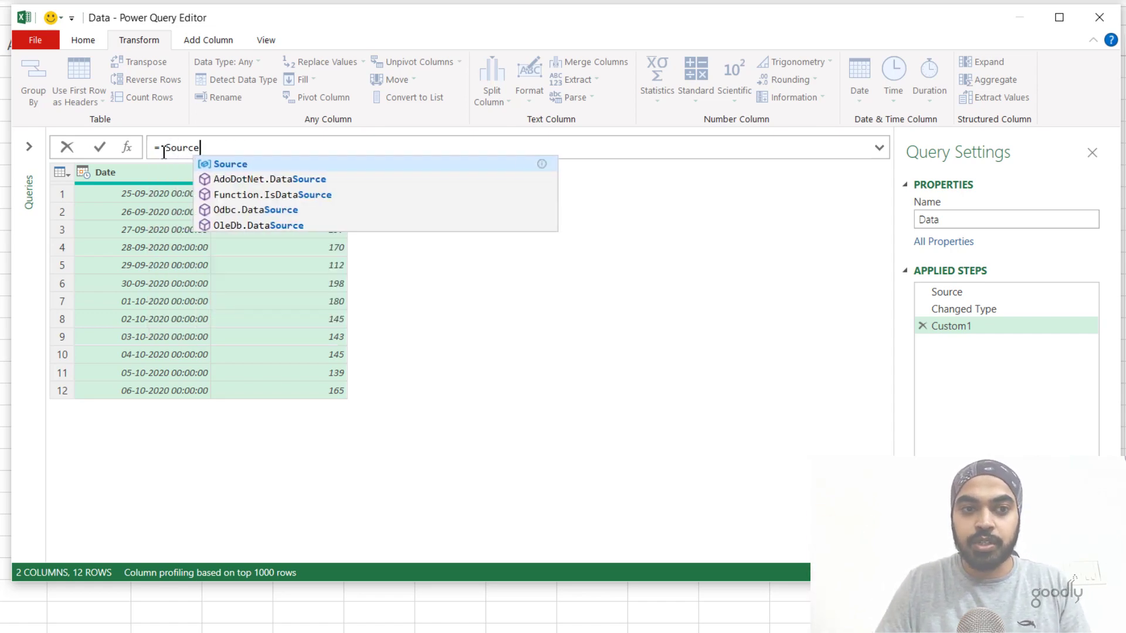
{"action": "key", "text": "Escape"}
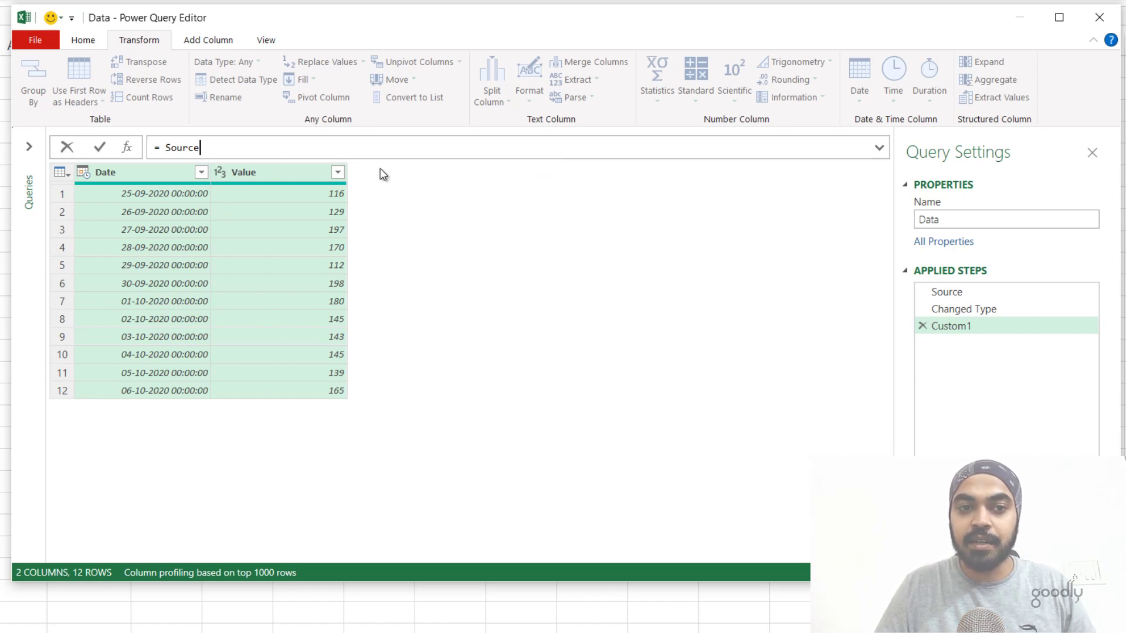
{"action": "key", "text": "Return"}
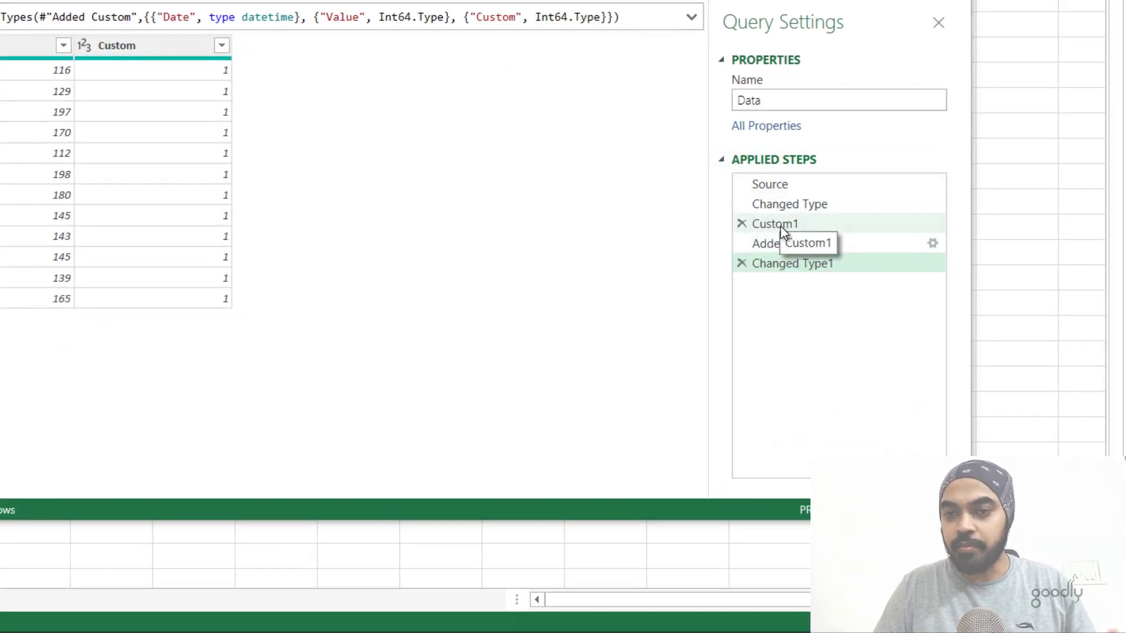
Step: Extract the steps before Custom1 into a new query named New
{"action": "right_click", "coordinate": [780, 226]}
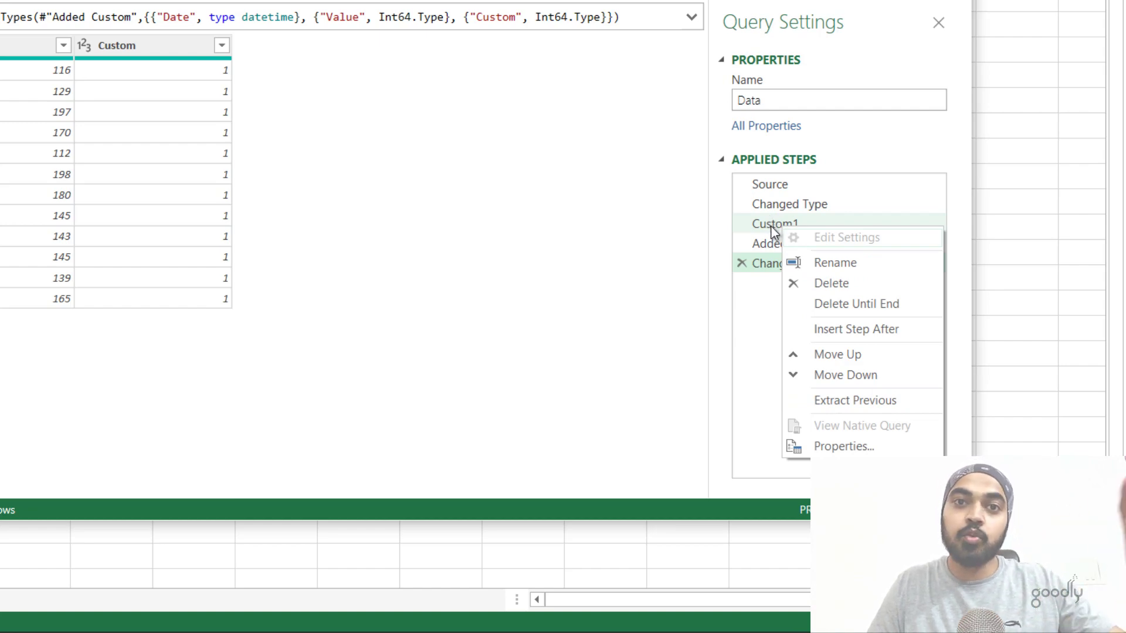
{"action": "left_click", "coordinate": [851, 402]}
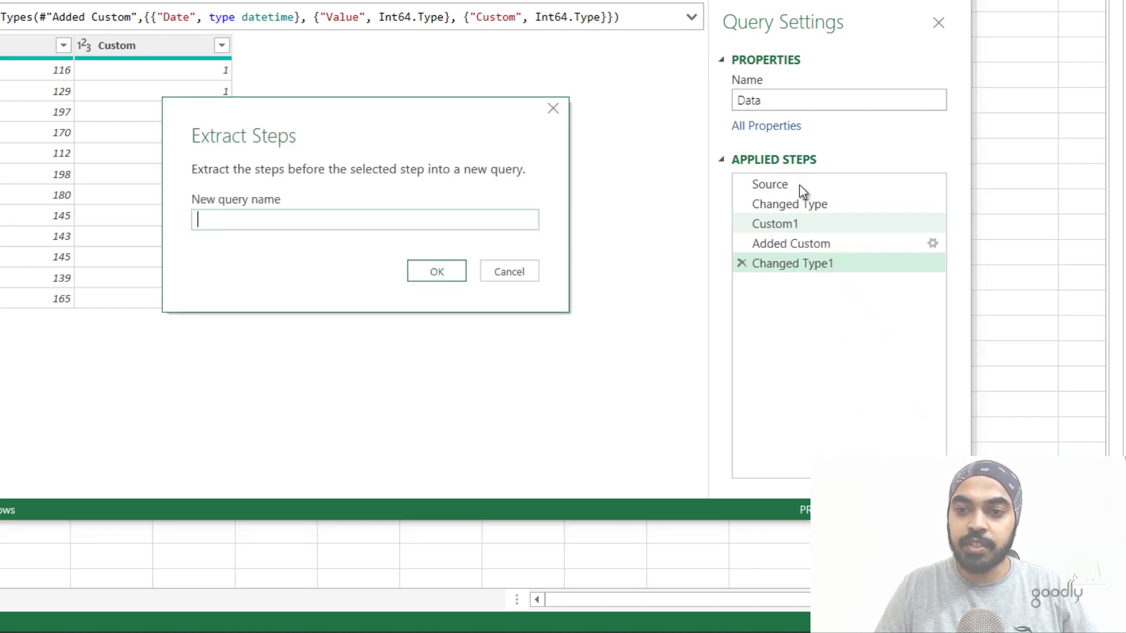
{"action": "left_click", "coordinate": [296, 218]}
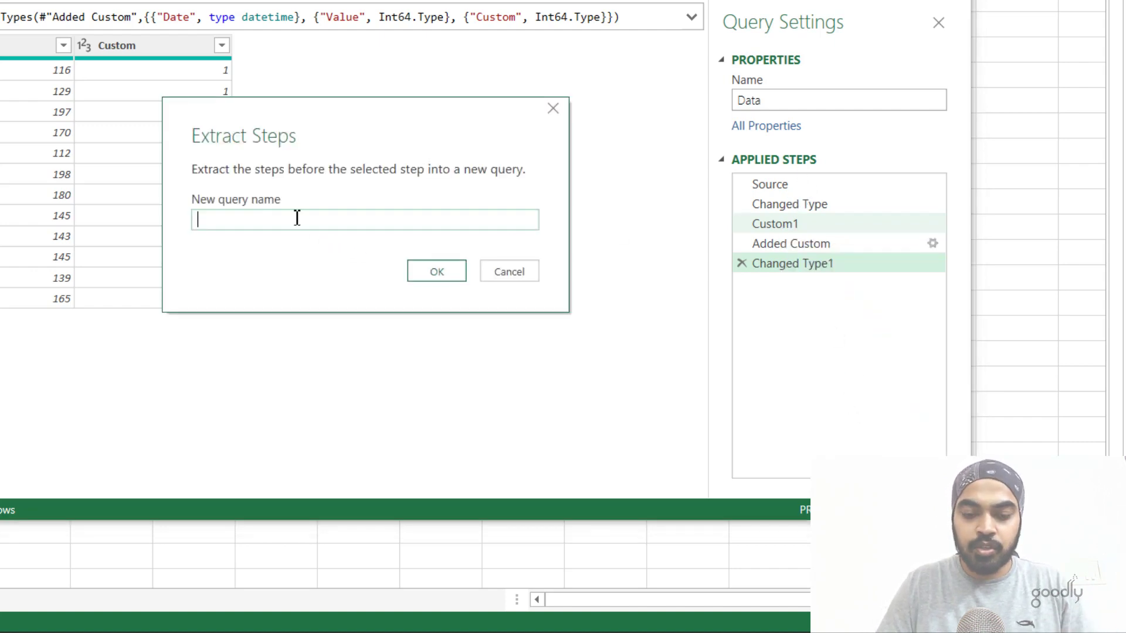
{"action": "type", "text": "New"}
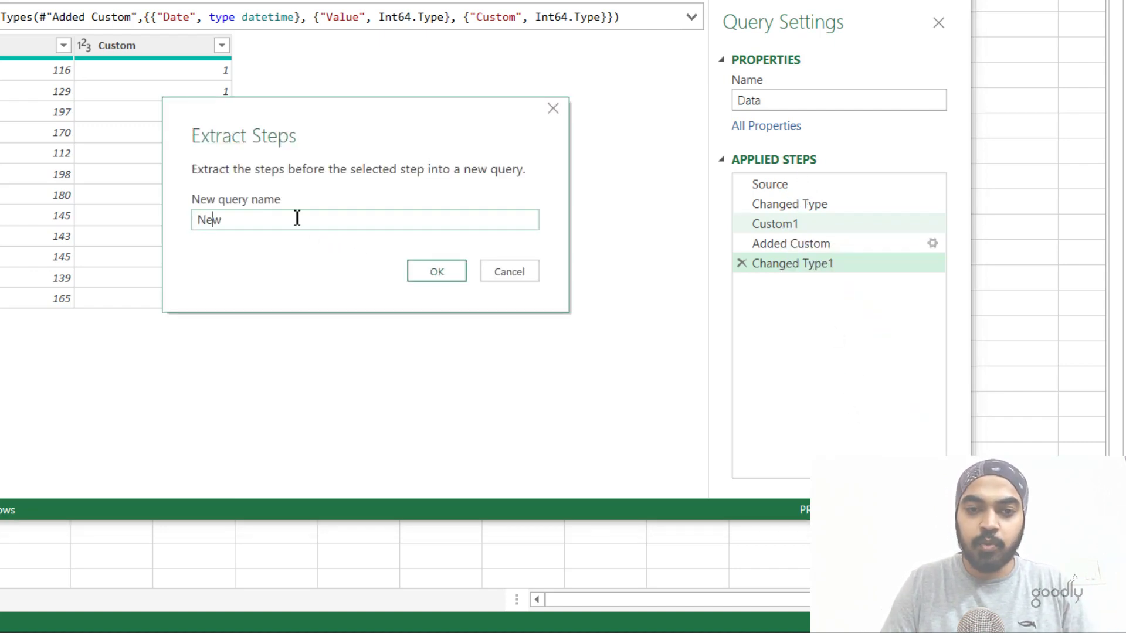
{"action": "left_click", "coordinate": [444, 275]}
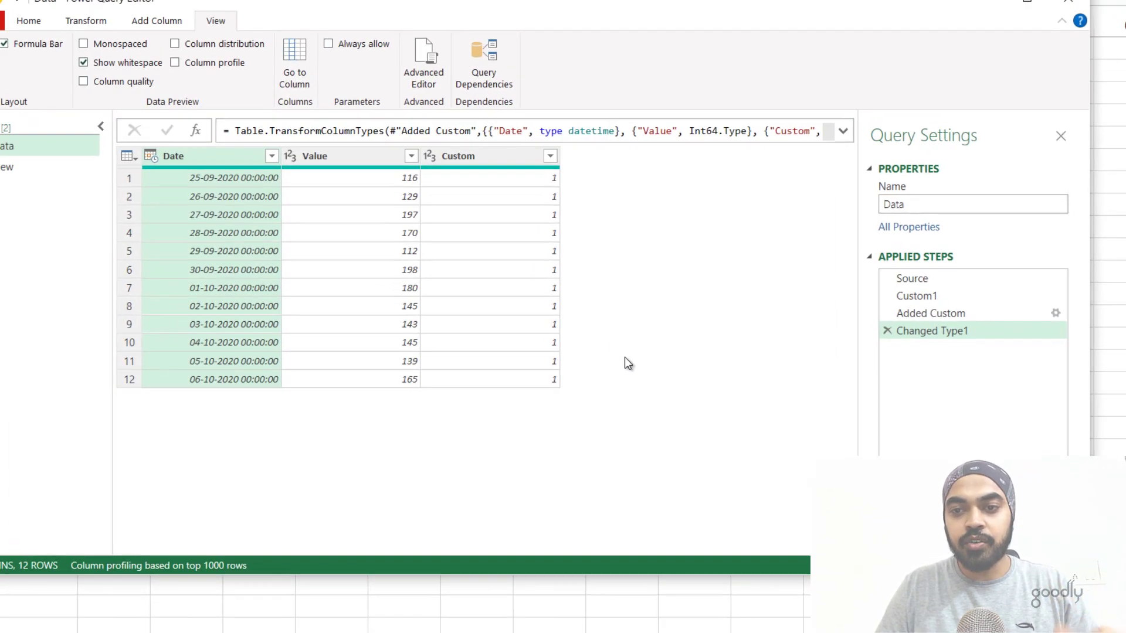
Step: Compare the New query with Data, whose Source step now references New
{"action": "left_click", "coordinate": [55, 188]}
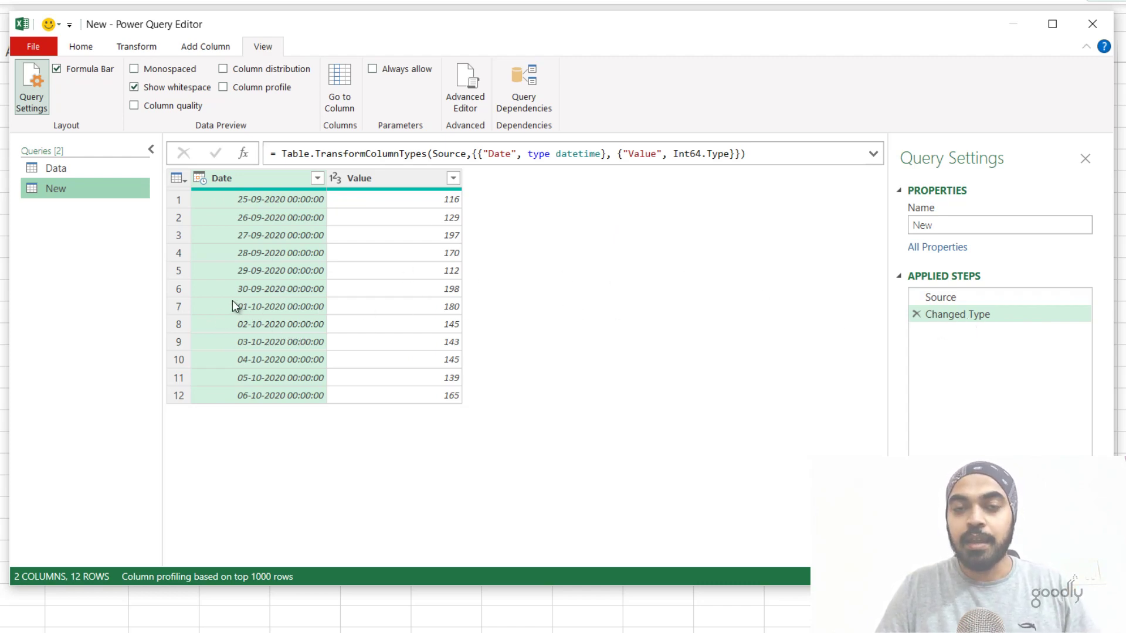
{"action": "left_click", "coordinate": [42, 173]}
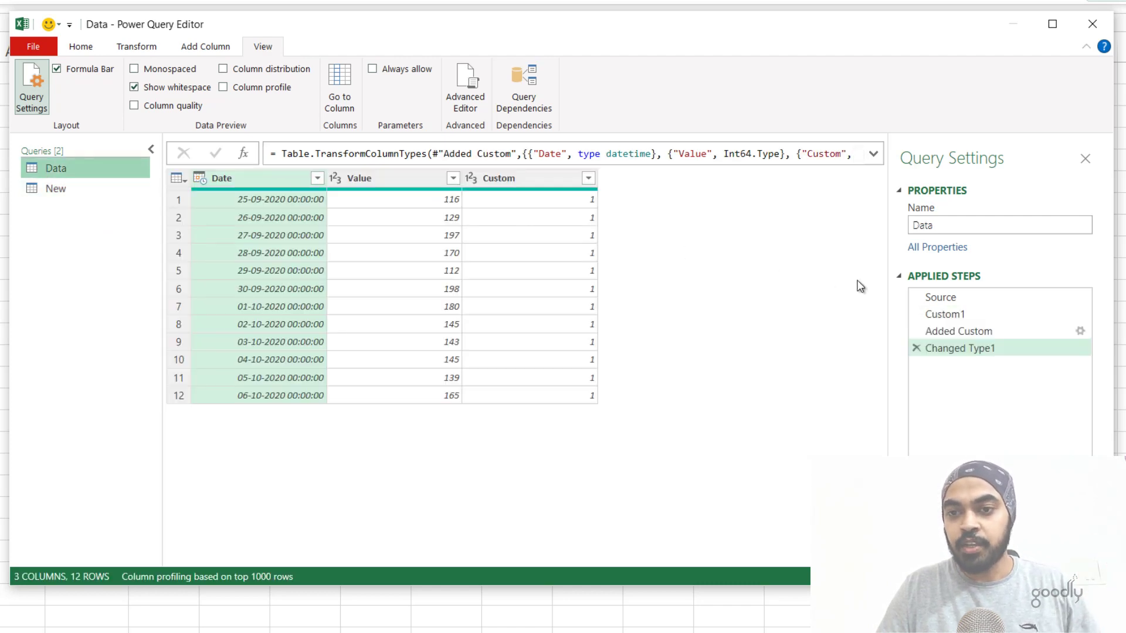
{"action": "left_click", "coordinate": [944, 299]}
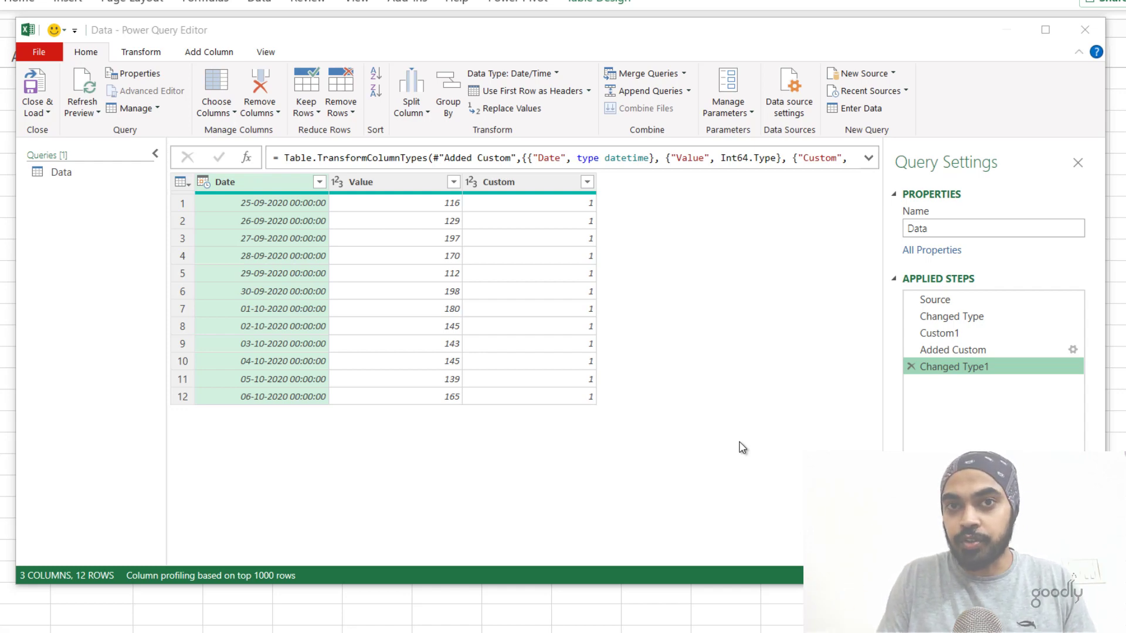
{"action": "left_click", "coordinate": [247, 158]}
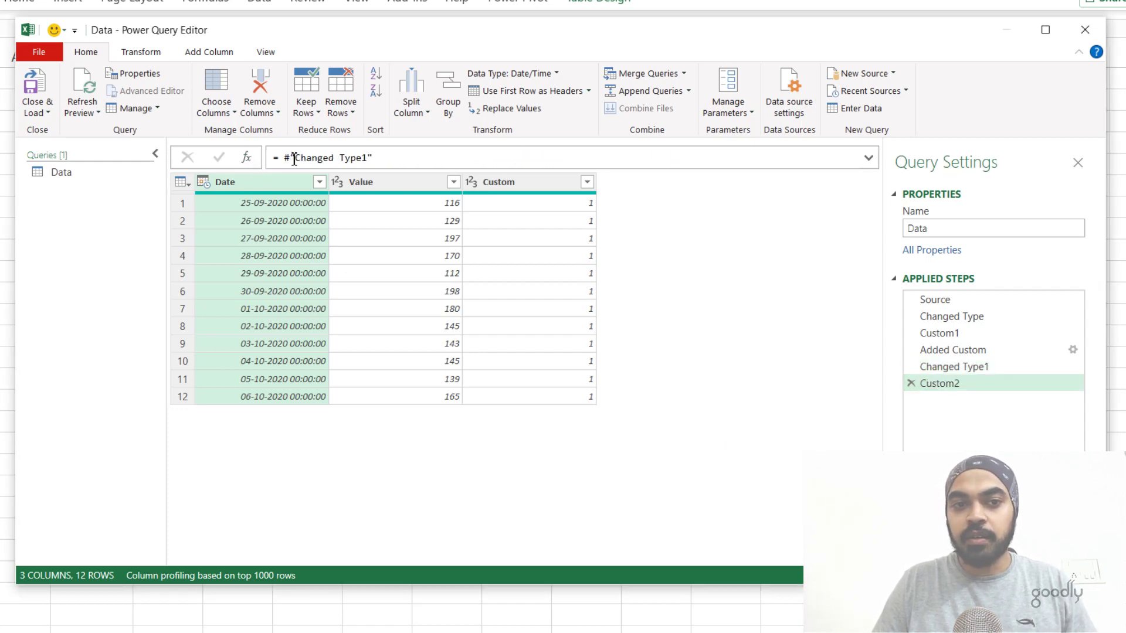
{"action": "left_click_drag", "start_coordinate": [291, 158], "coordinate": [450, 153]}
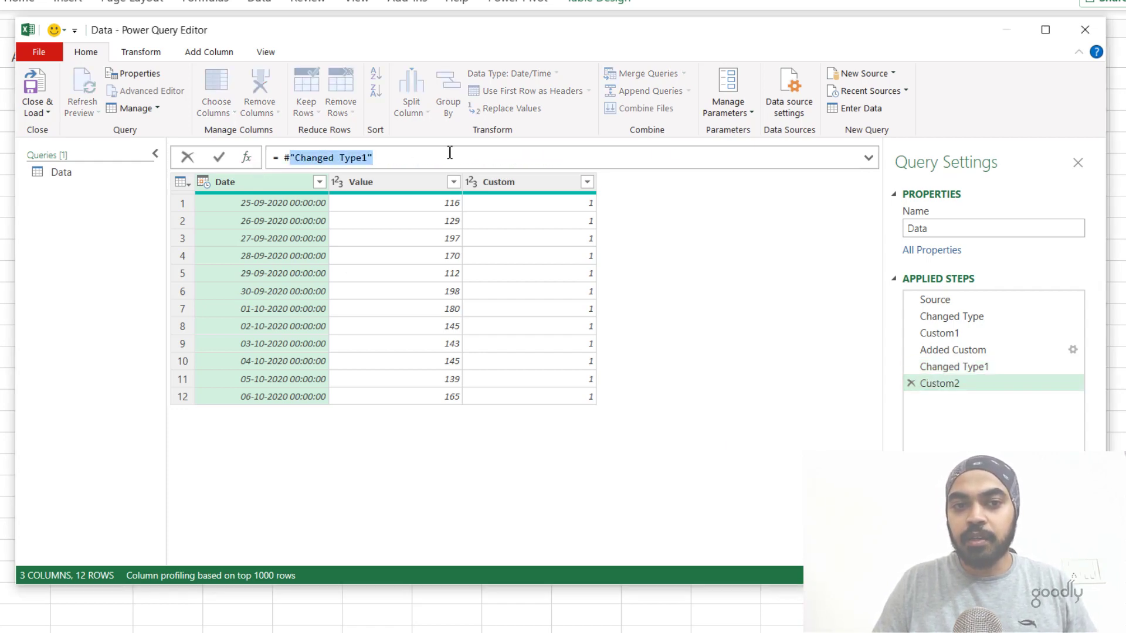
{"action": "type", "text": "shared"}
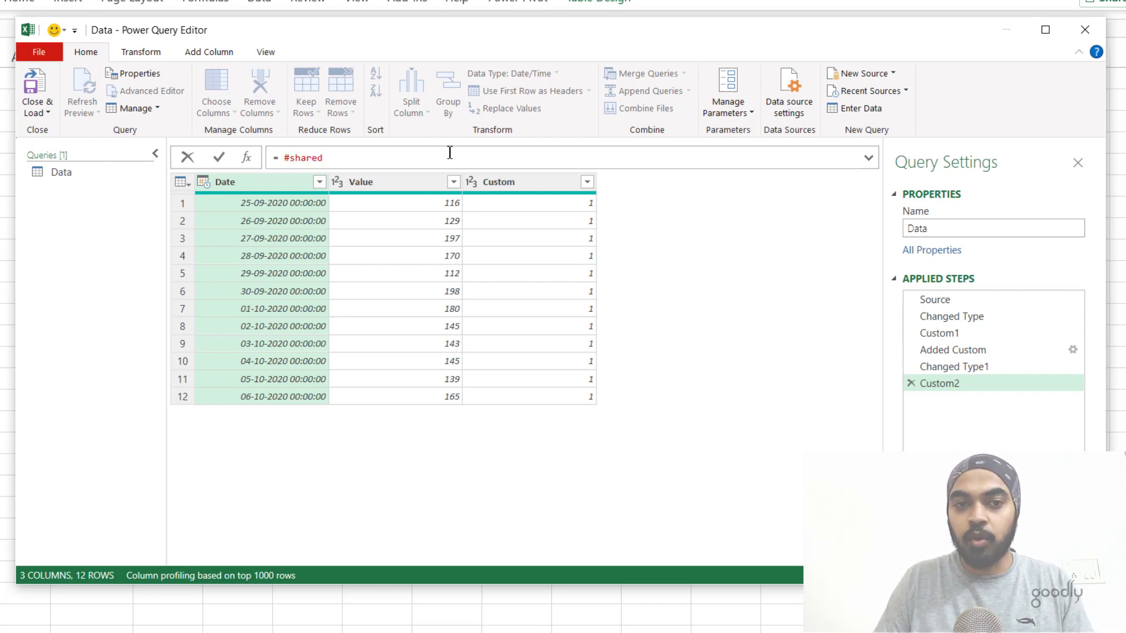
{"action": "key", "text": "Return"}
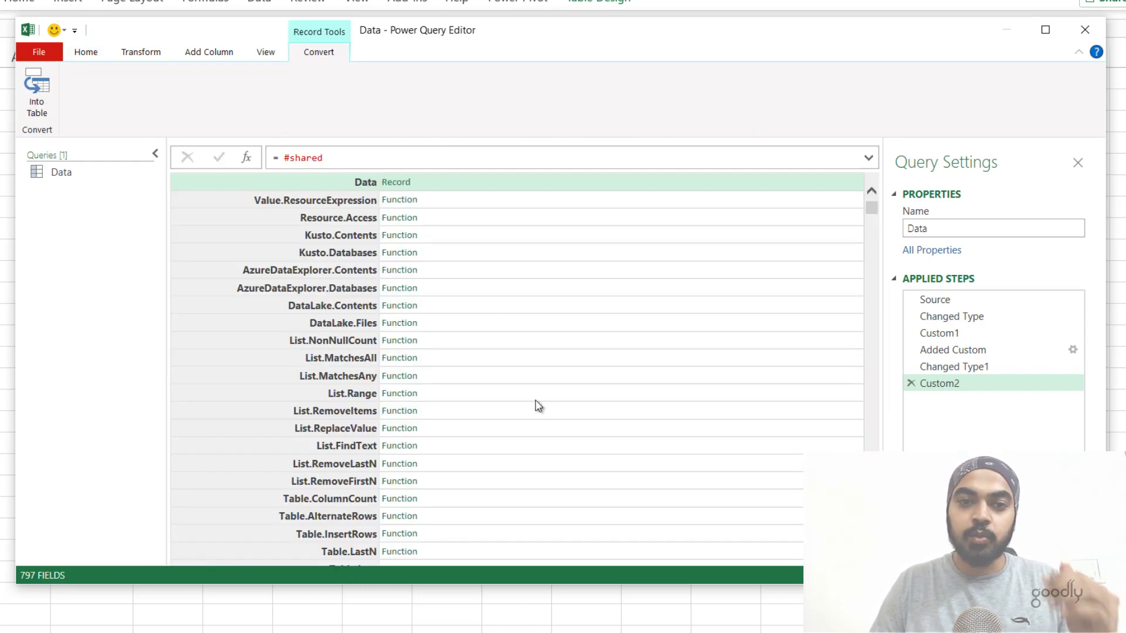
{"action": "scroll", "coordinate": [539, 405], "scroll_direction": "down", "scroll_amount": 10}
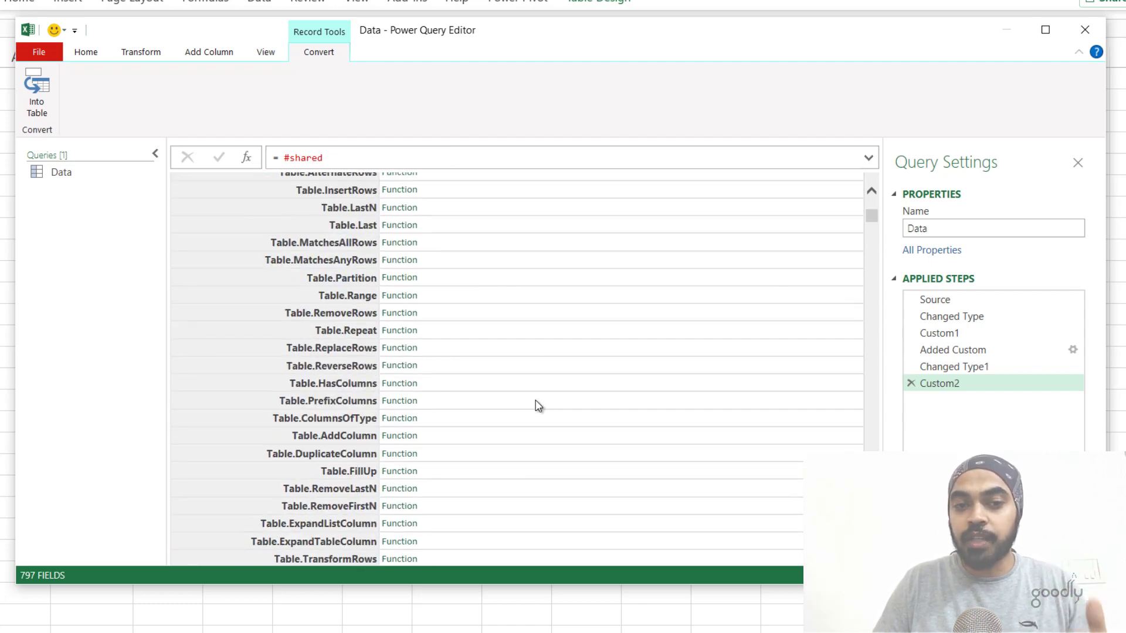
{"action": "left_click", "coordinate": [503, 354]}
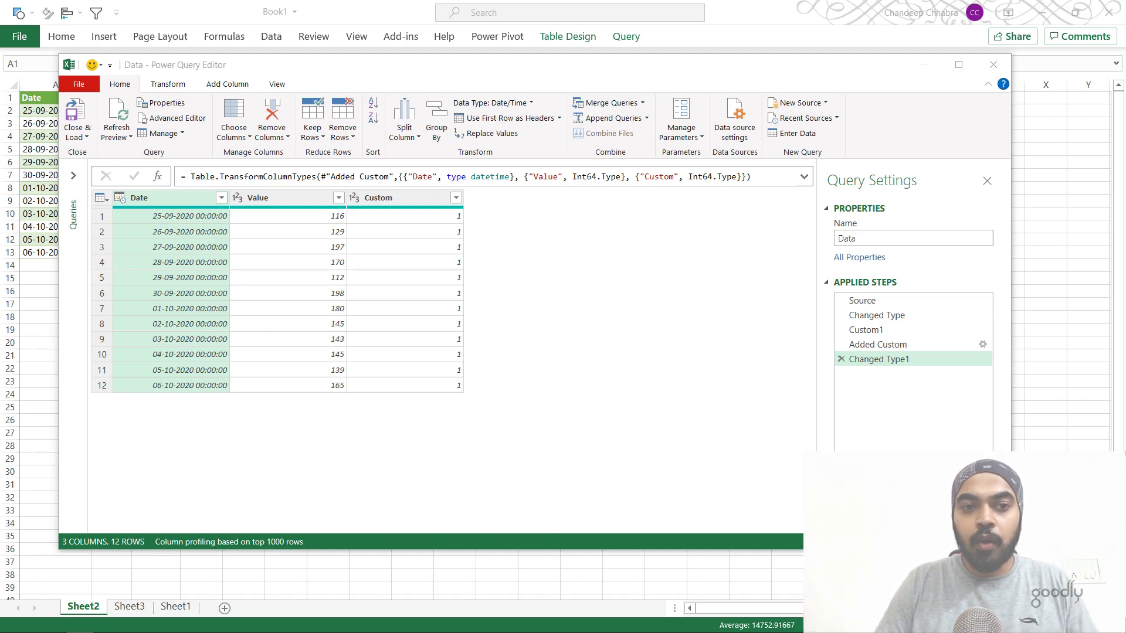
Step: Close & Load the Data query into the worksheet as a 12-row Date/Value/Custom table
{"action": "left_click", "coordinate": [96, 127]}
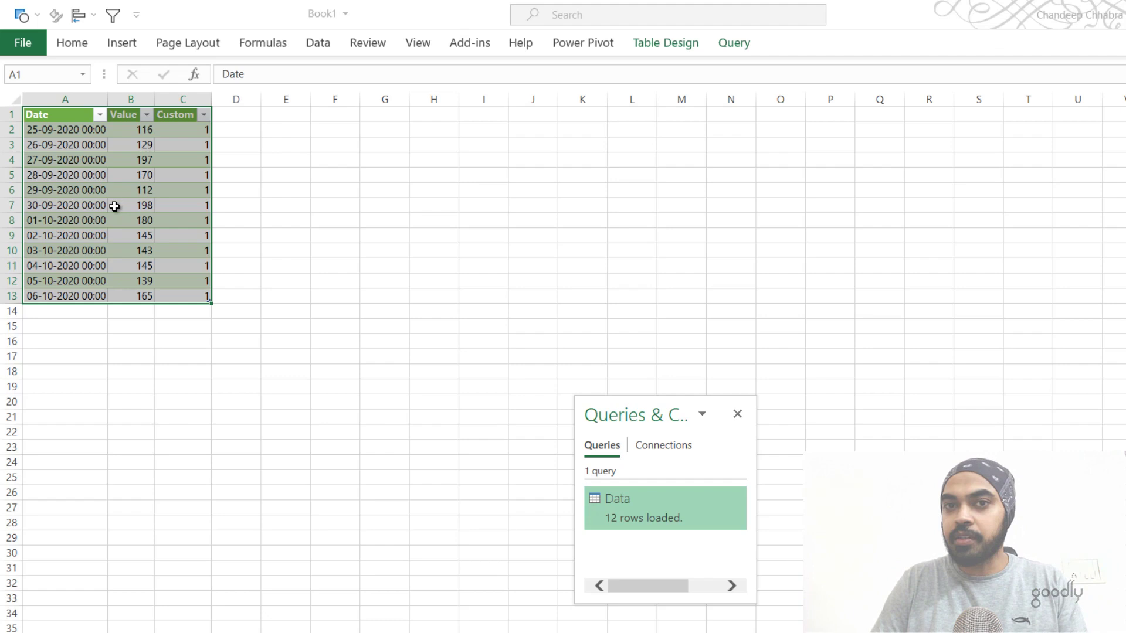
{"action": "mouse_move", "coordinate": [625, 509]}
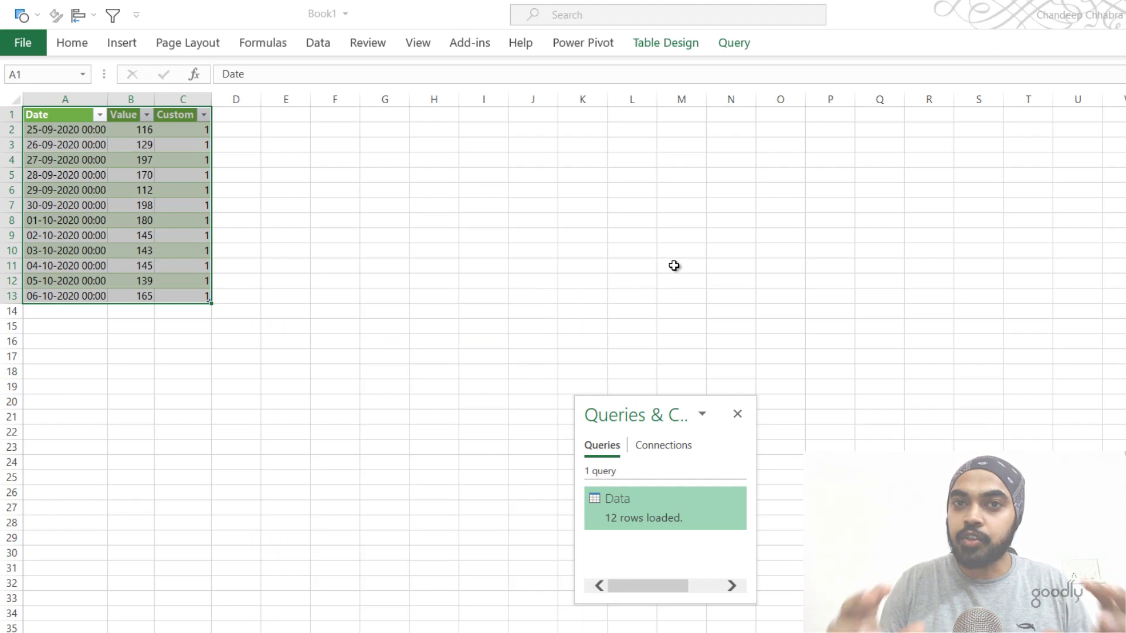
Step: Protect the workbook structure without a password, then check the Data query's remaining actions
{"action": "left_click", "coordinate": [366, 41]}
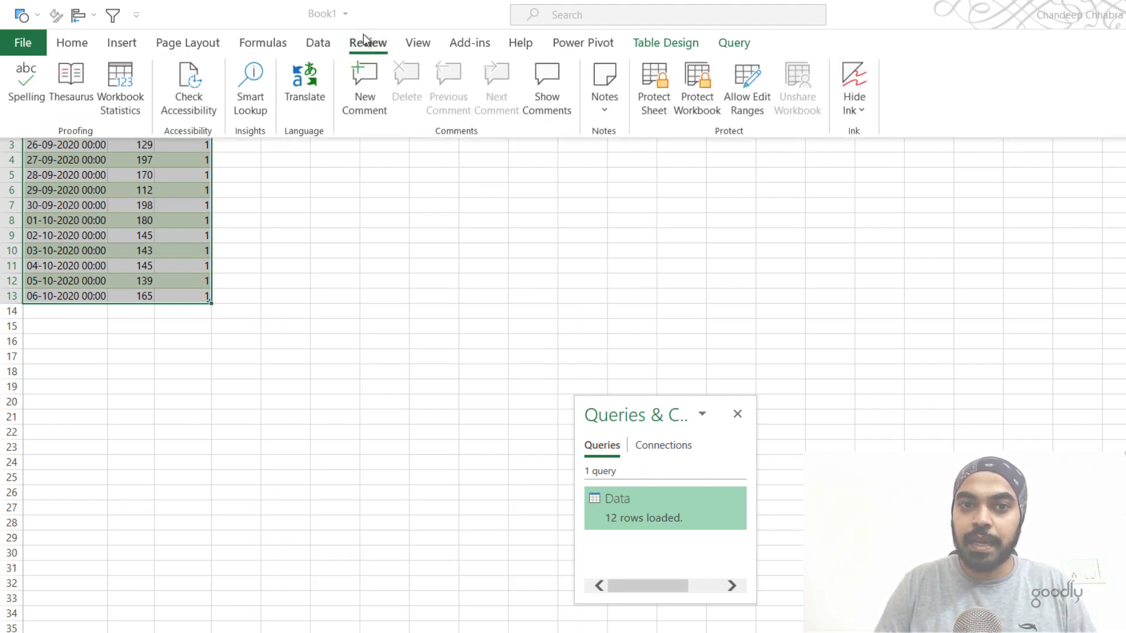
{"action": "left_click", "coordinate": [689, 117]}
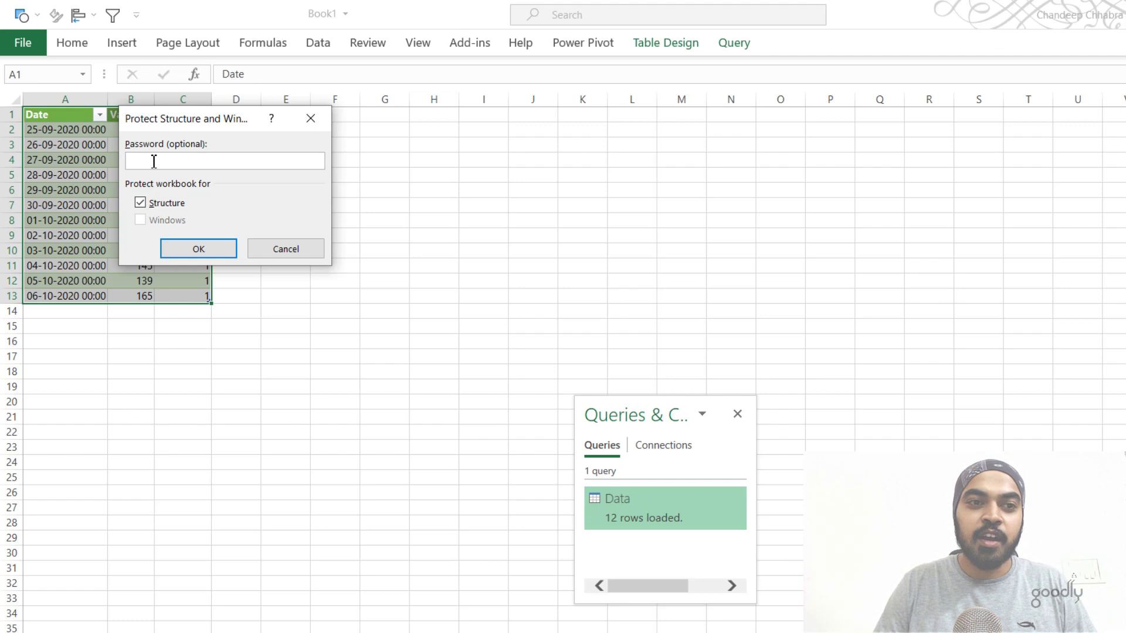
{"action": "left_click", "coordinate": [197, 249]}
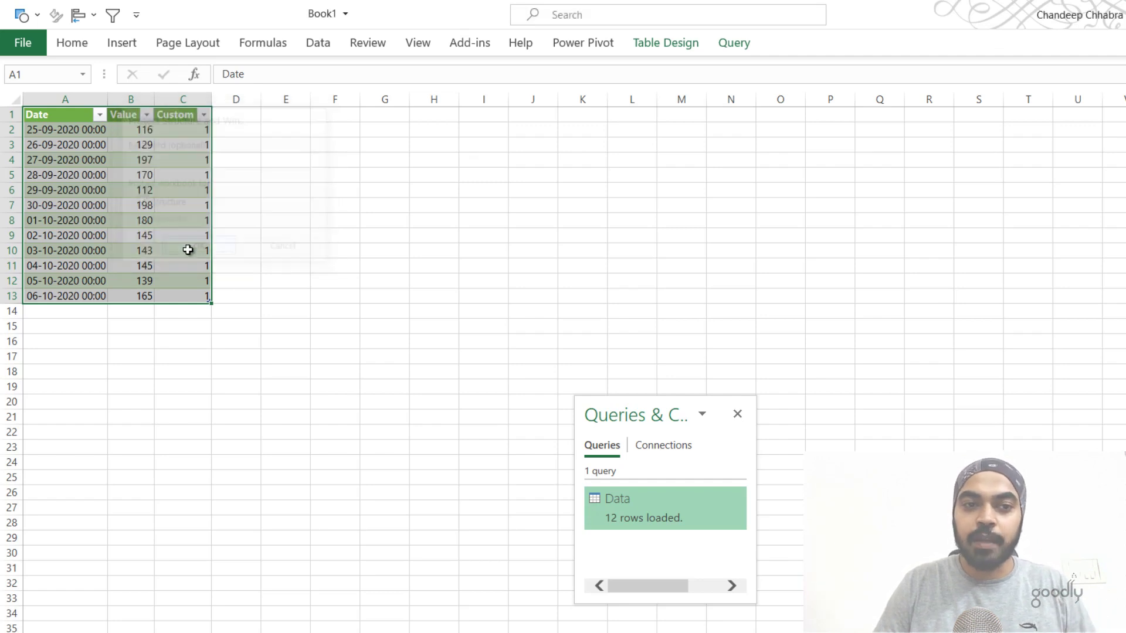
{"action": "left_click_drag", "start_coordinate": [666, 406], "coordinate": [412, 116]}
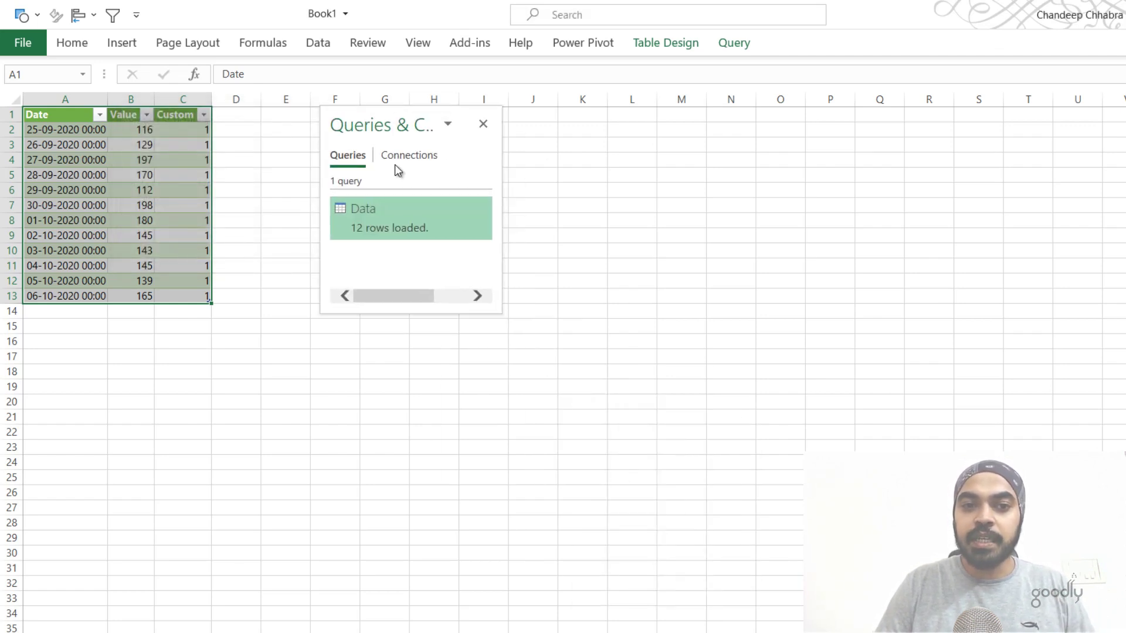
{"action": "right_click", "coordinate": [377, 216]}
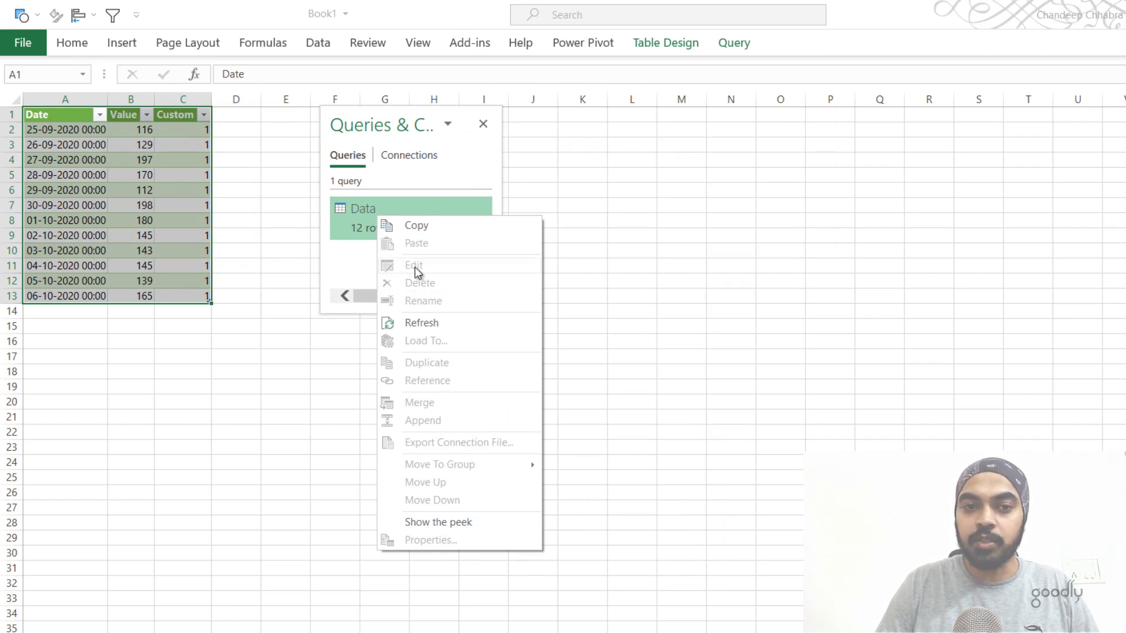
Step: Copy the Data query from the Queries & Connections pane
{"action": "left_click", "coordinate": [680, 282]}
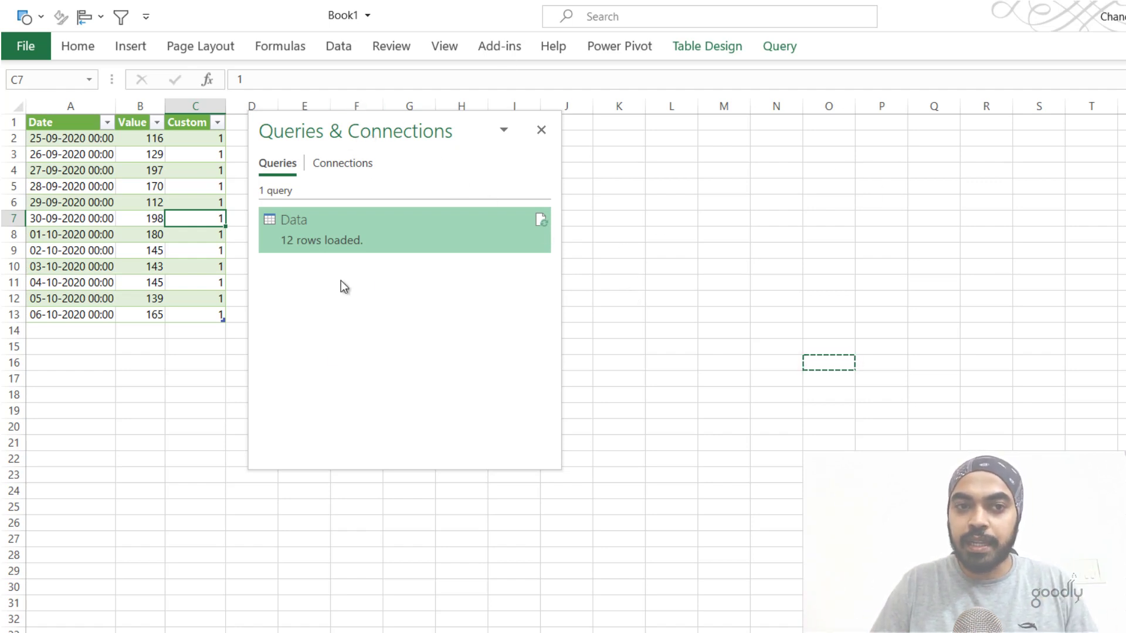
{"action": "right_click", "coordinate": [312, 230]}
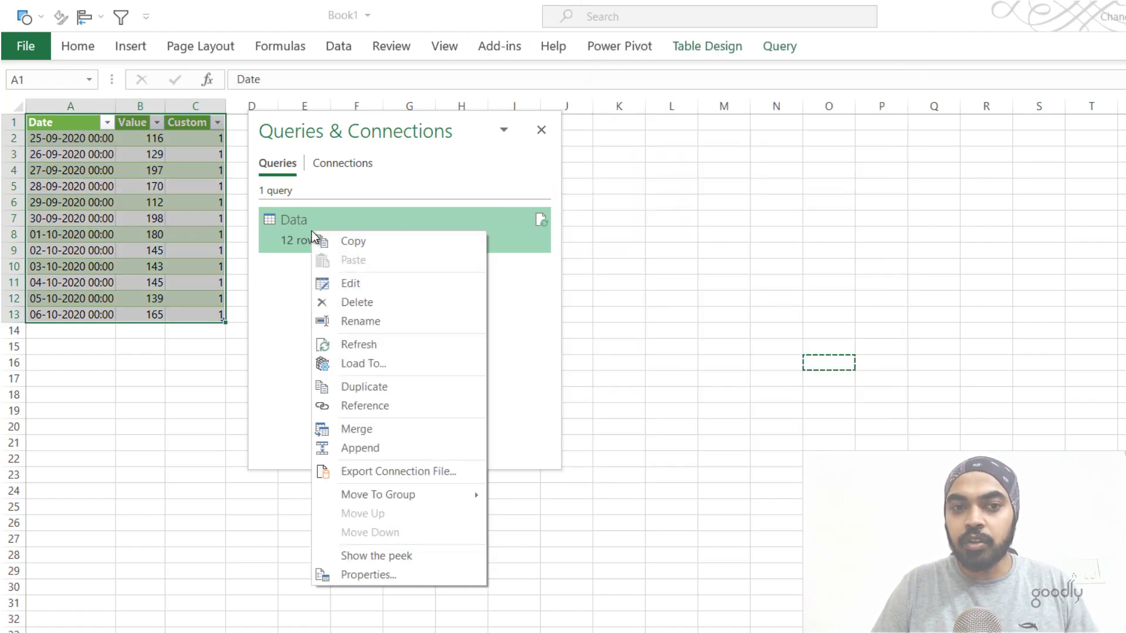
{"action": "left_click", "coordinate": [339, 245]}
Step: Open Notepad, paste the Data query's M code and select all of it
{"action": "mouse_move", "coordinate": [339, 245]}
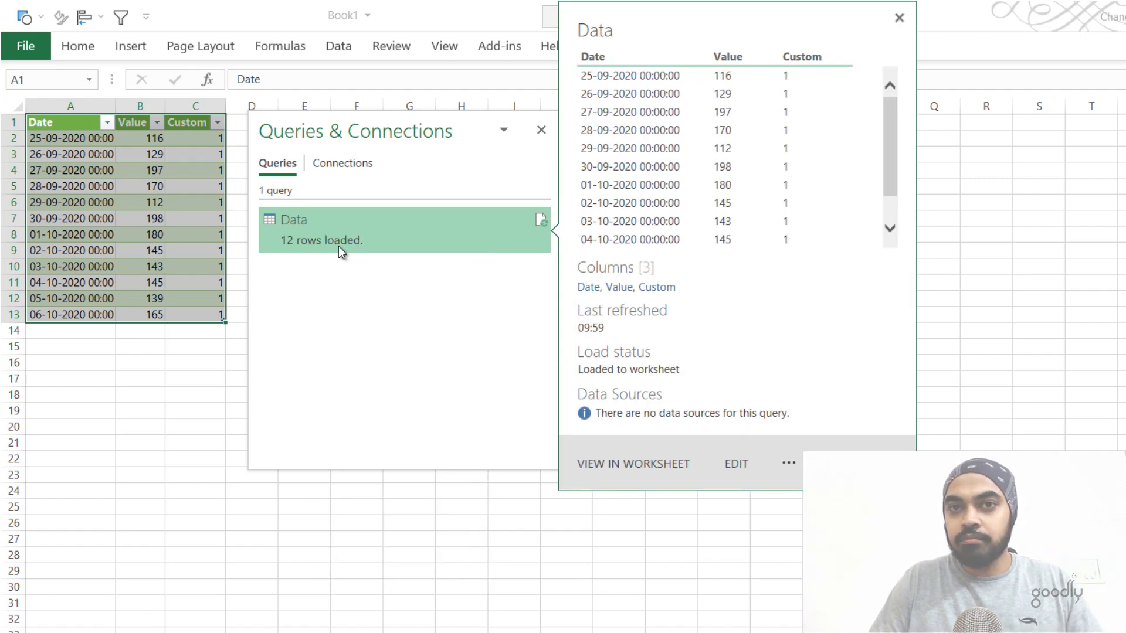
{"action": "key", "text": "super"}
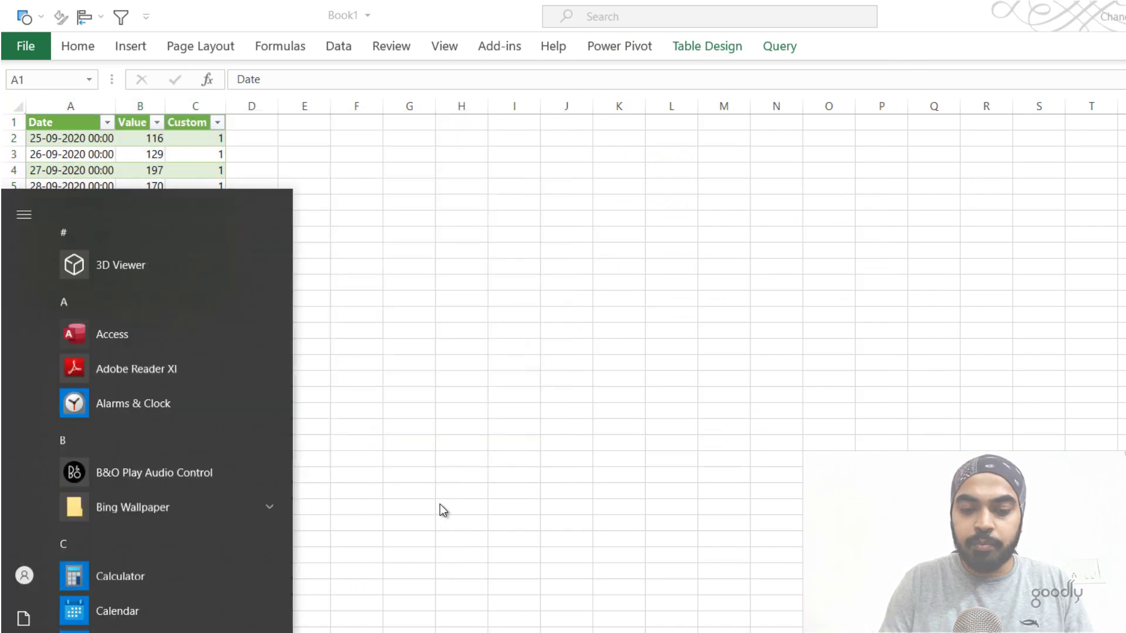
{"action": "type", "text": "note"}
{"action": "key", "text": "Return"}
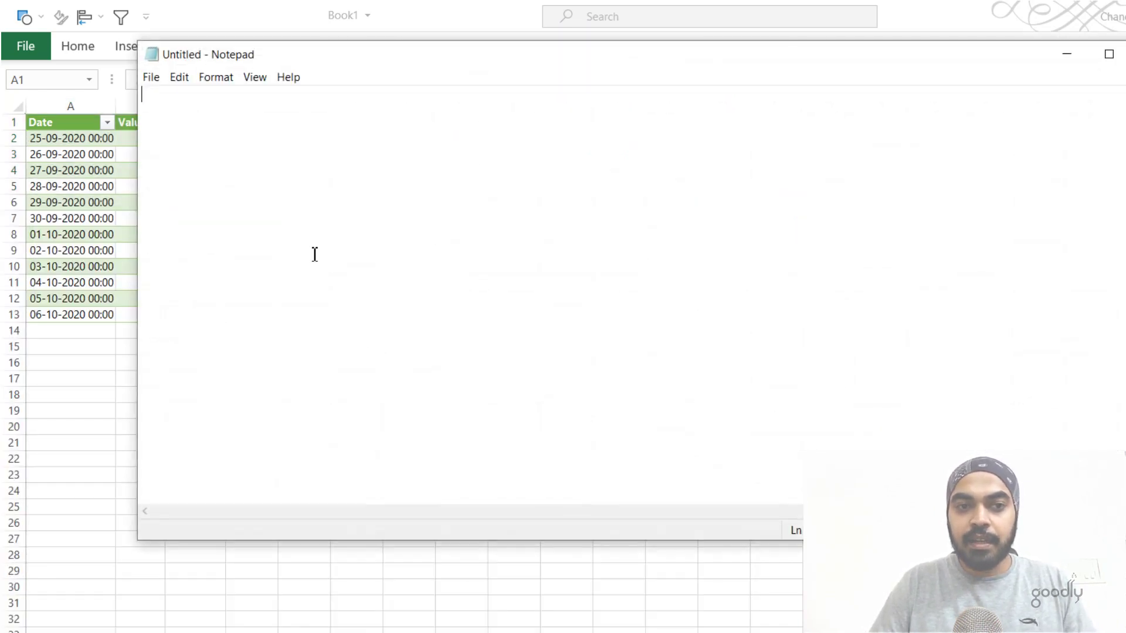
{"action": "key", "text": "ctrl+v"}
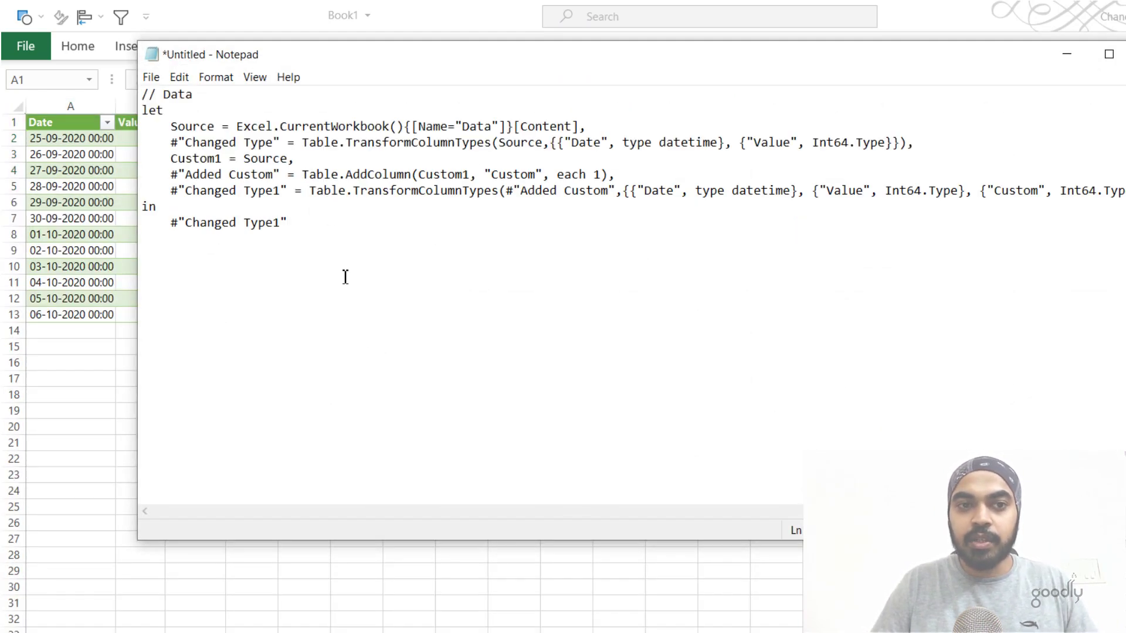
{"action": "left_click_drag", "start_coordinate": [345, 277], "coordinate": [119, 55]}
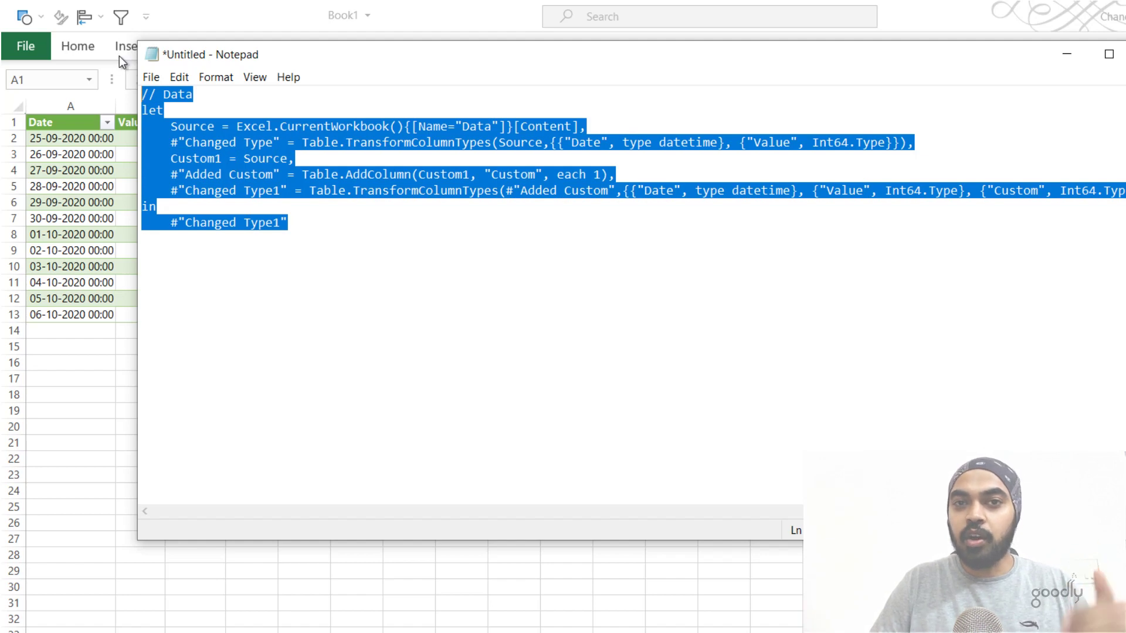